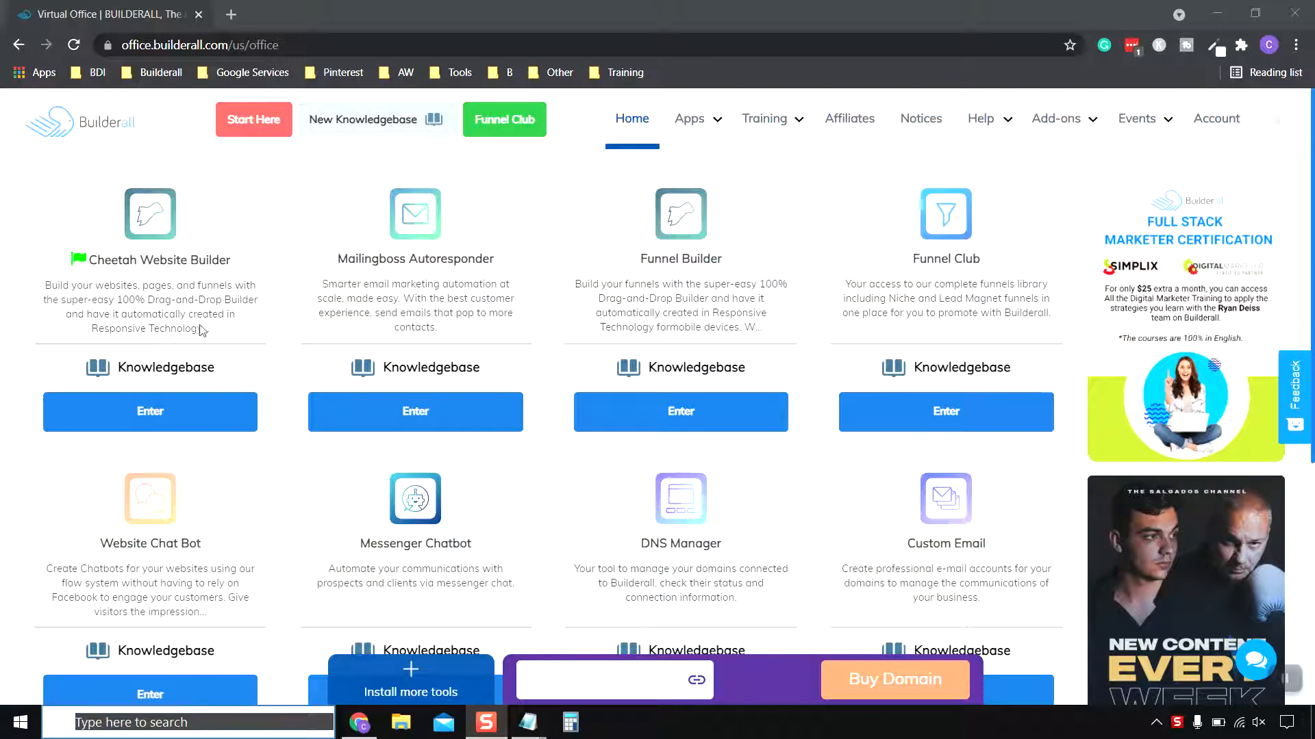
Step: Enter the Cheetah Website Builder and open the published Animal Rescue Clinic site for editing
left_click(167, 417)
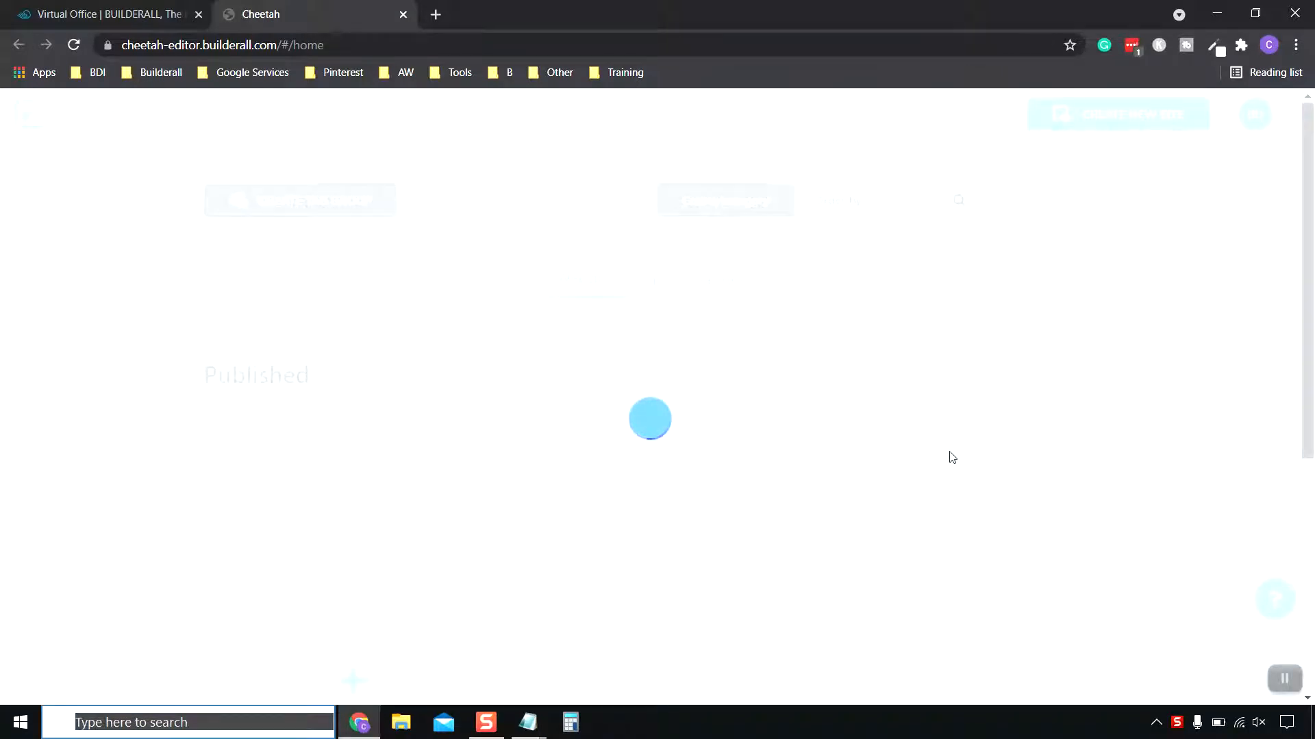
scroll(620, 609, "down", 3)
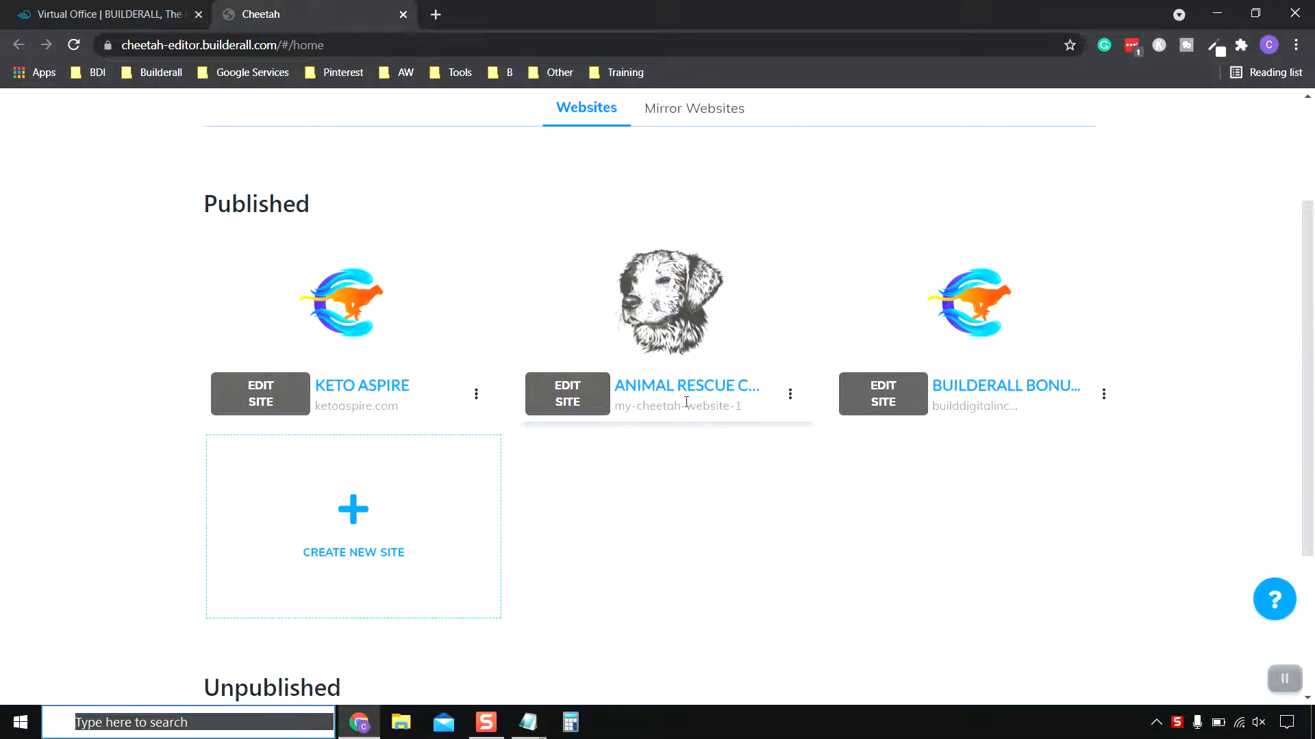
left_click(567, 400)
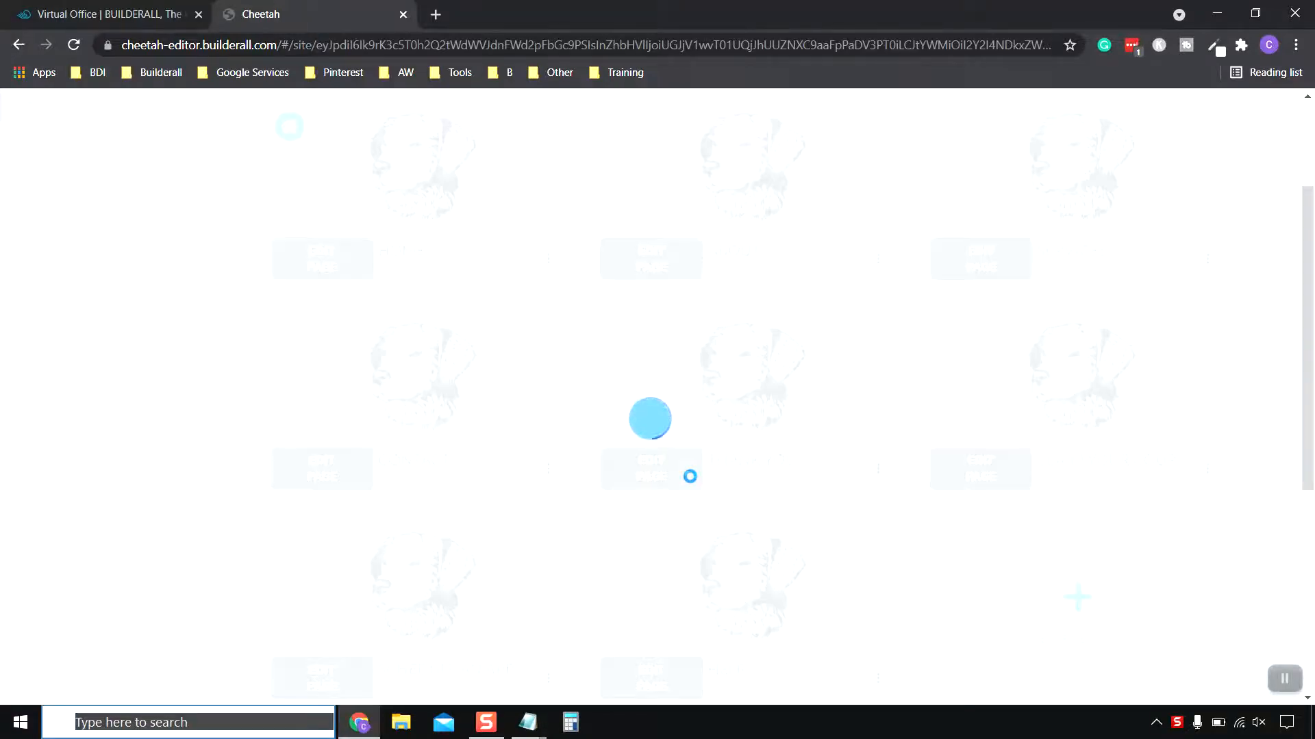
scroll(692, 483, "up", 3)
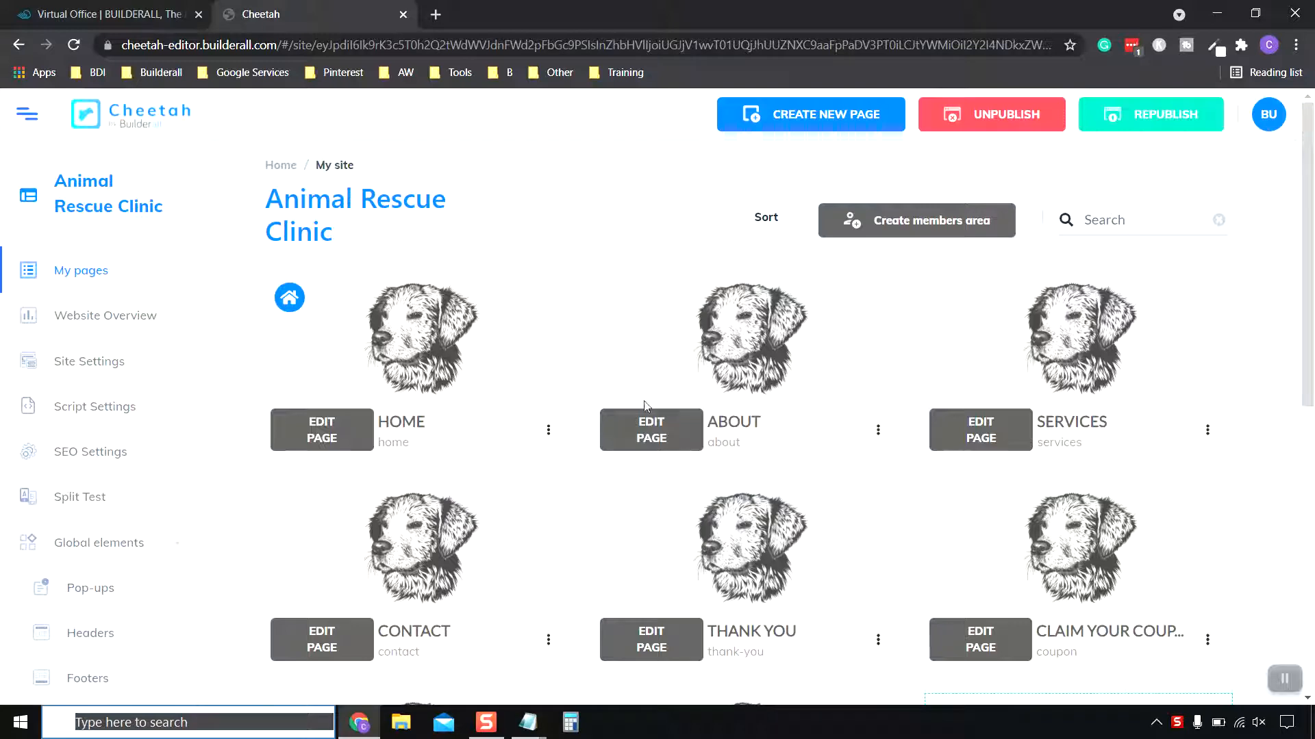
Step: Look over the Animal Rescue Clinic site's pages and open its Blog tool
scroll(972, 365, "down", 2)
scroll(732, 439, "down", 3)
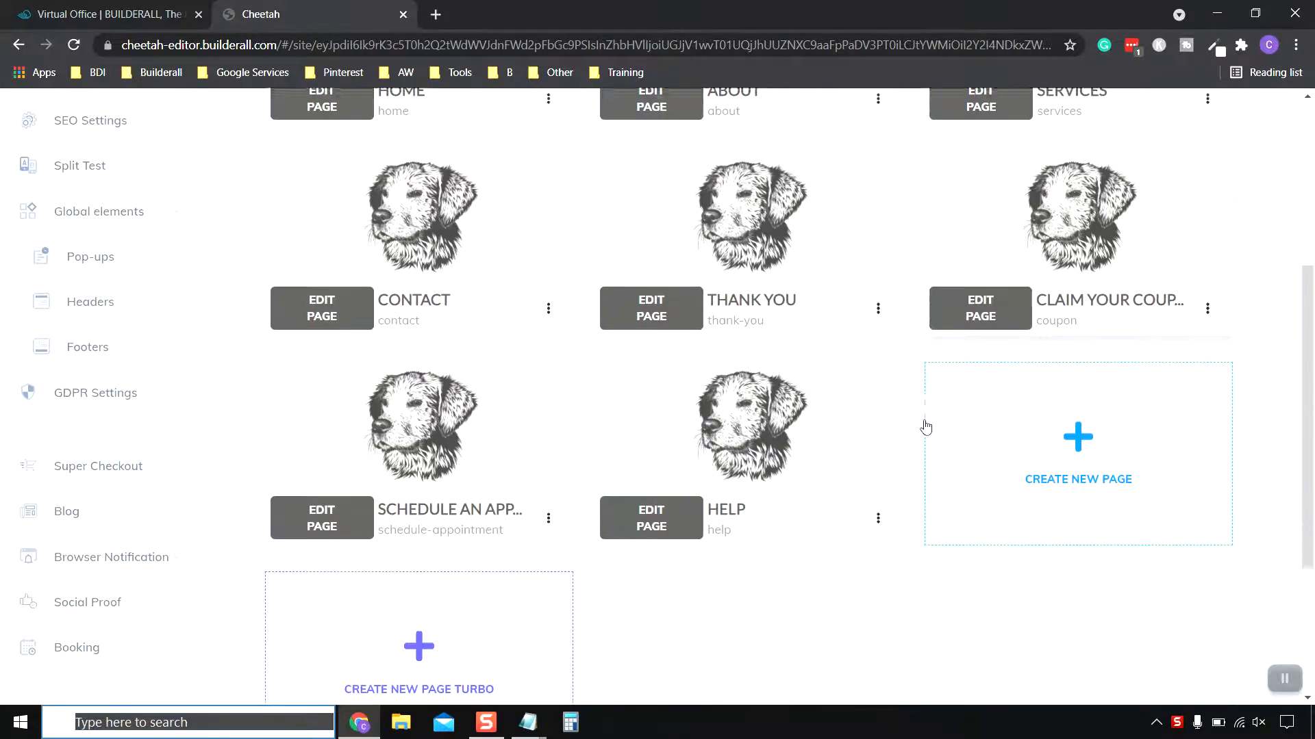
scroll(732, 437, "up", 4)
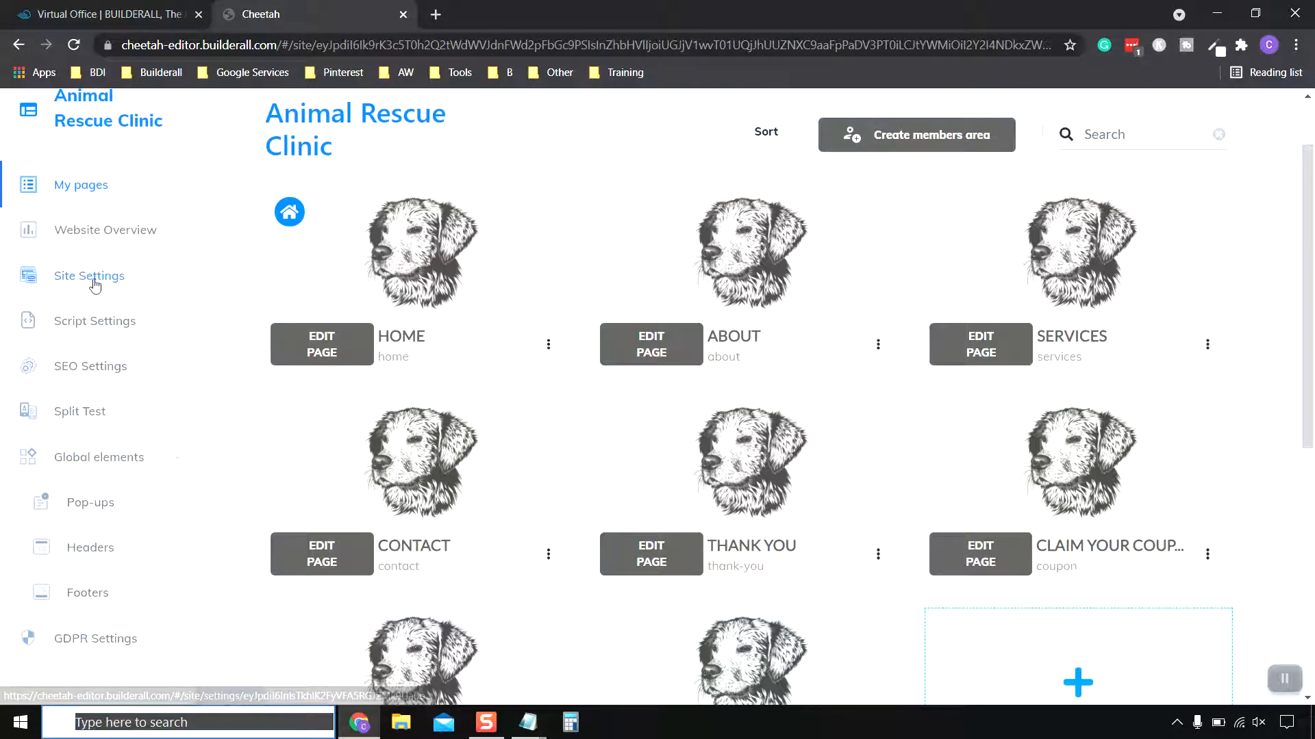
scroll(92, 284, "down", 3)
scroll(89, 287, "down", 3)
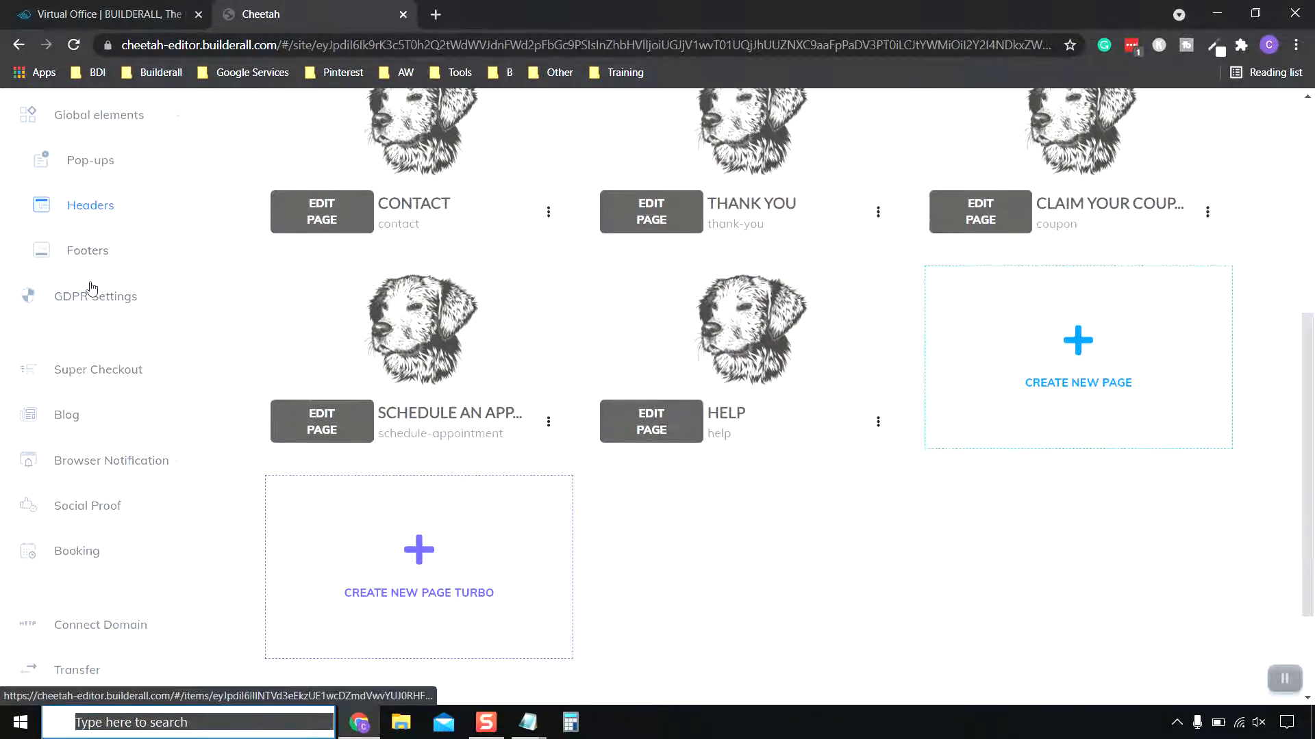
left_click(74, 342)
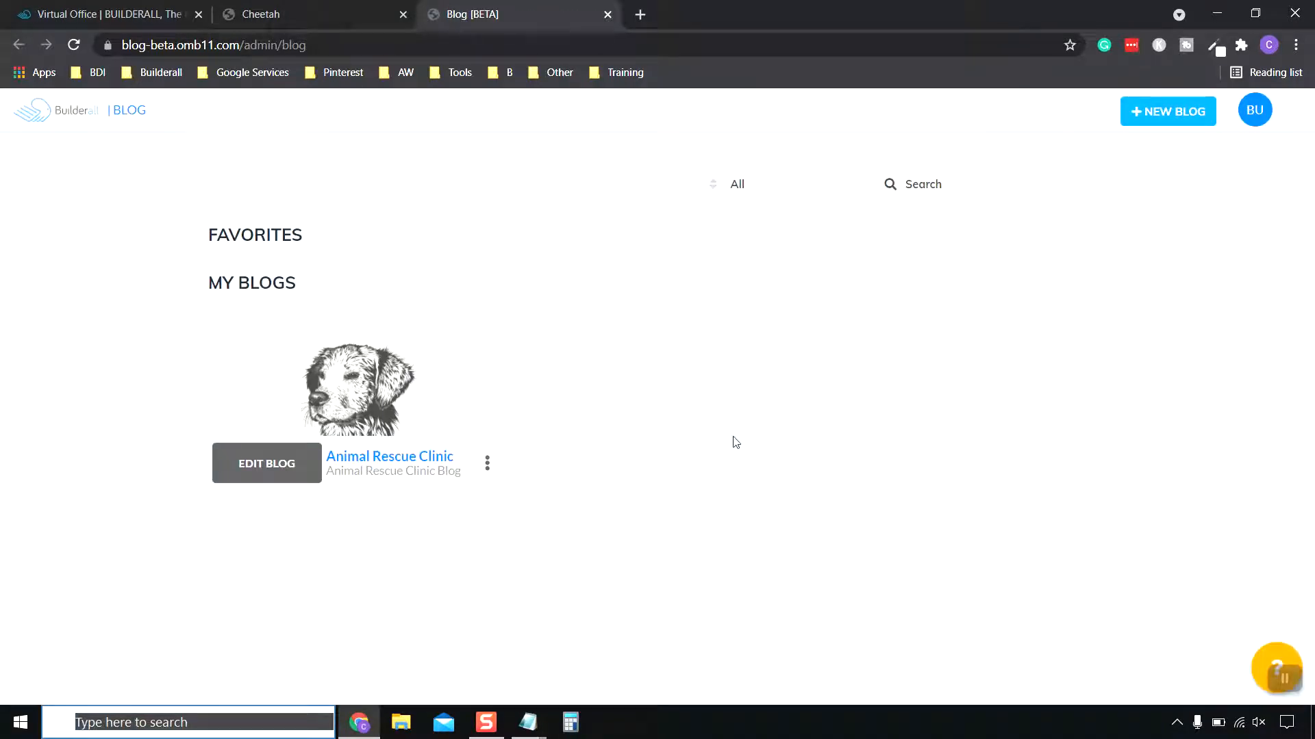
Step: Delete the existing Animal Rescue Clinic blog, confirming with the blog name animal-rescue-clinic
left_click(489, 472)
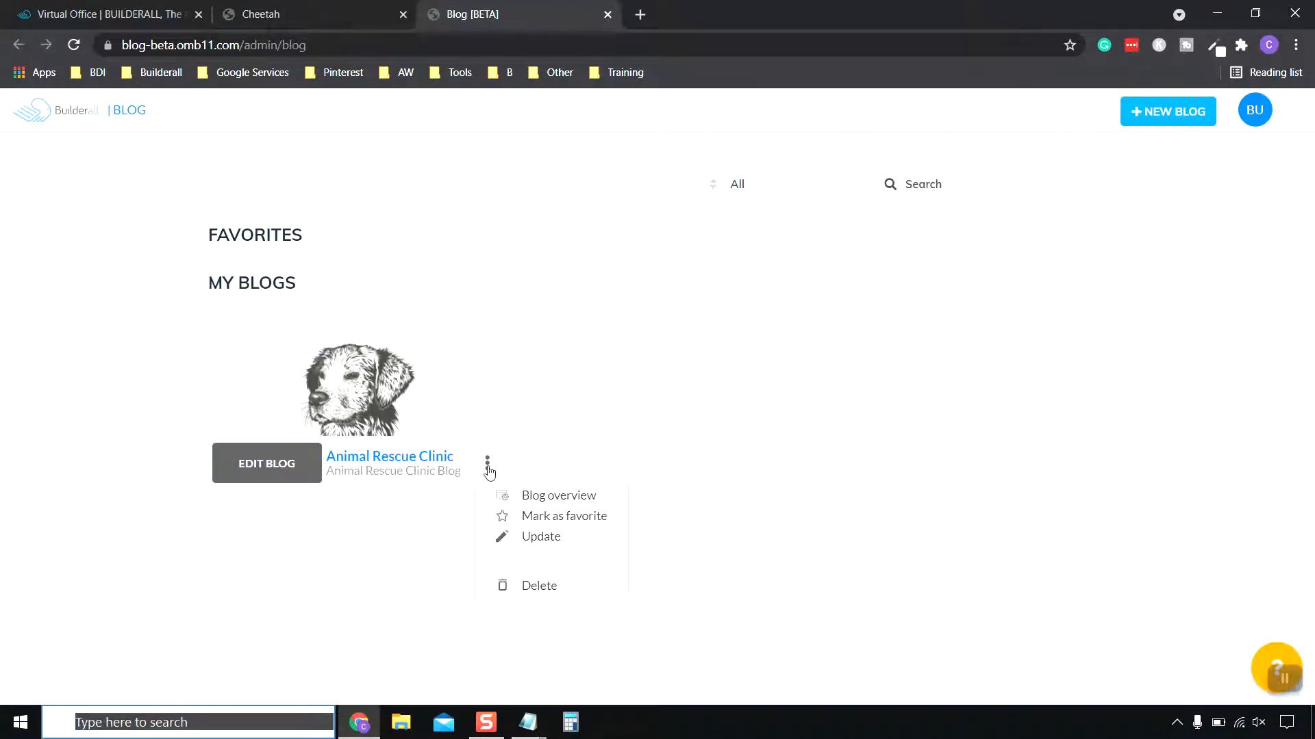
left_click(556, 588)
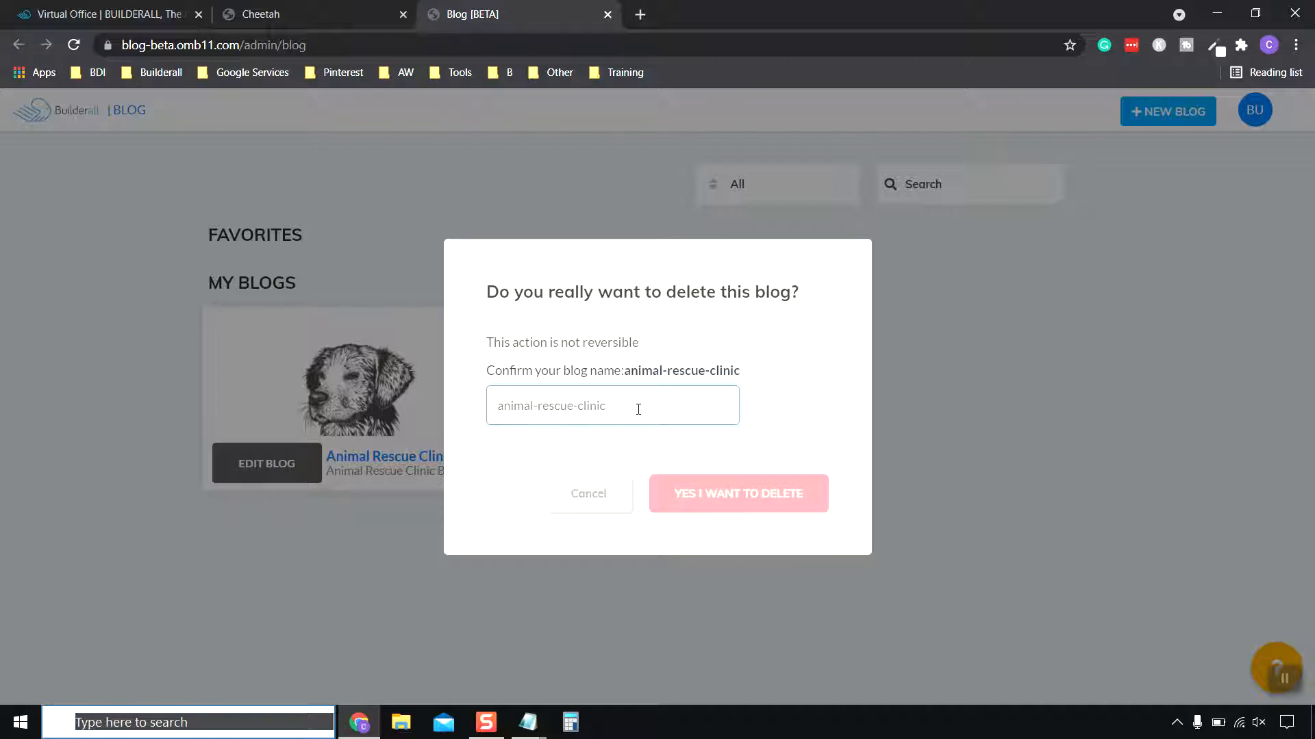
type("aniu")
type("al")
type("-rescue-clinic")
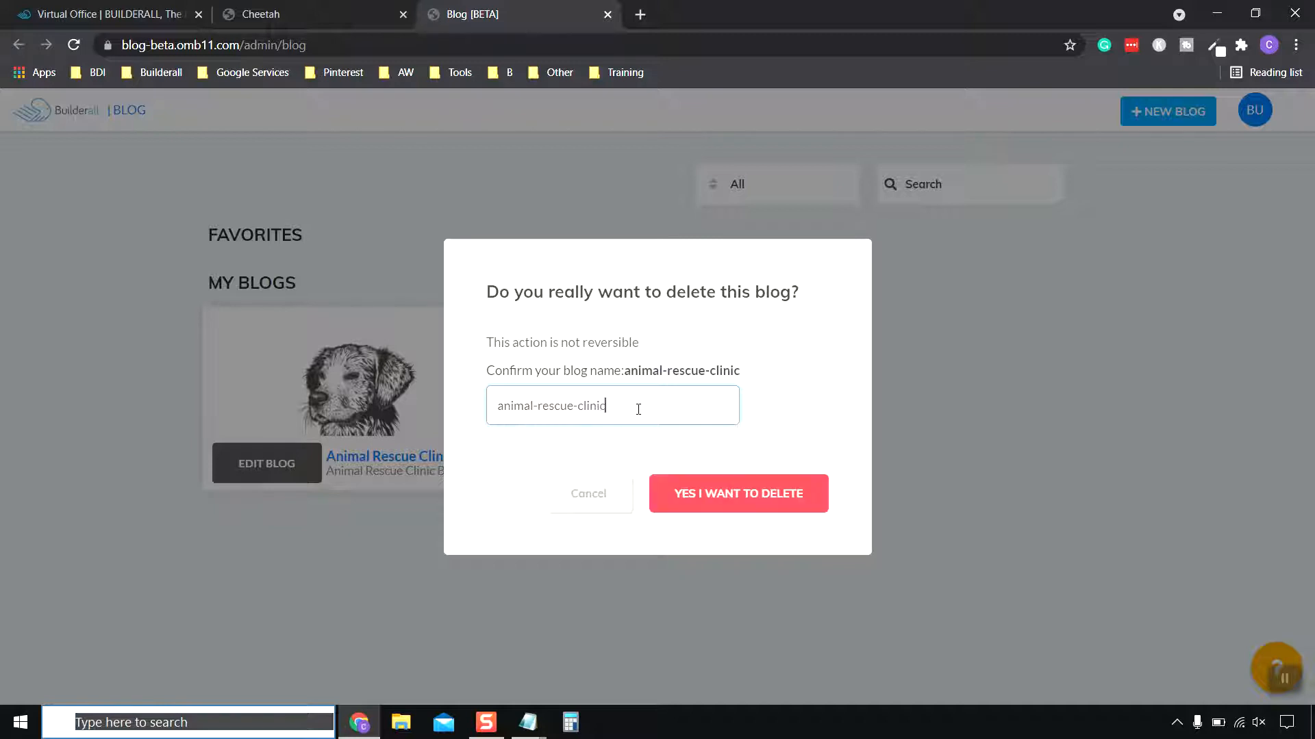
left_click(753, 508)
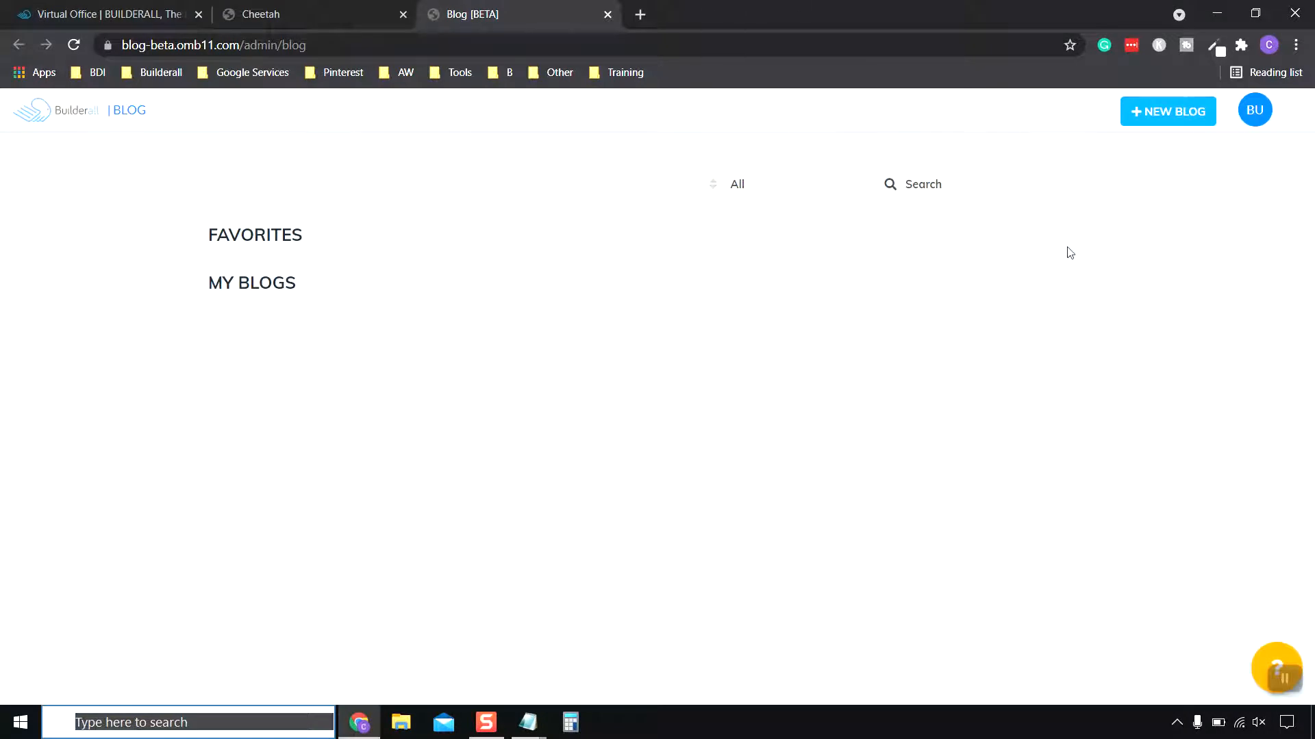
Step: Start a new blog named "Animal Rescue Clinic" with the description "This is a blog for the Animal Rescue Clinic"
left_click(1170, 118)
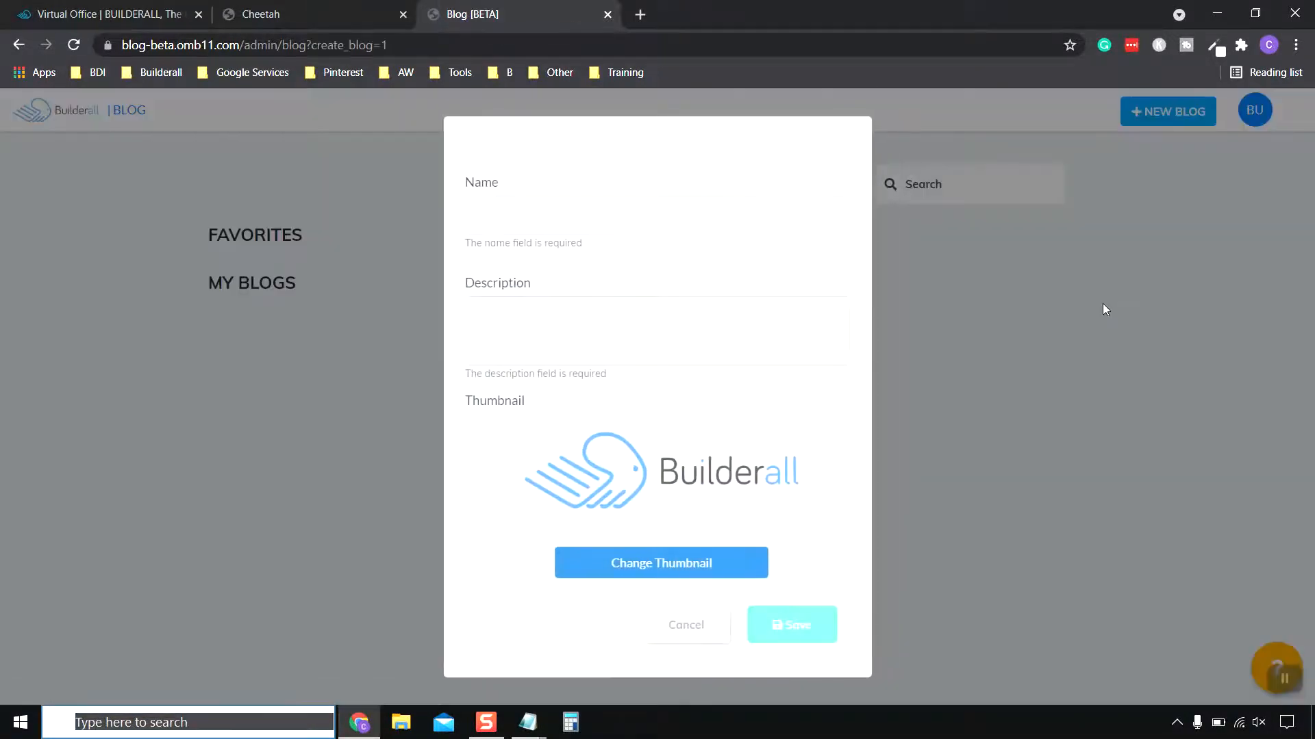
type("A")
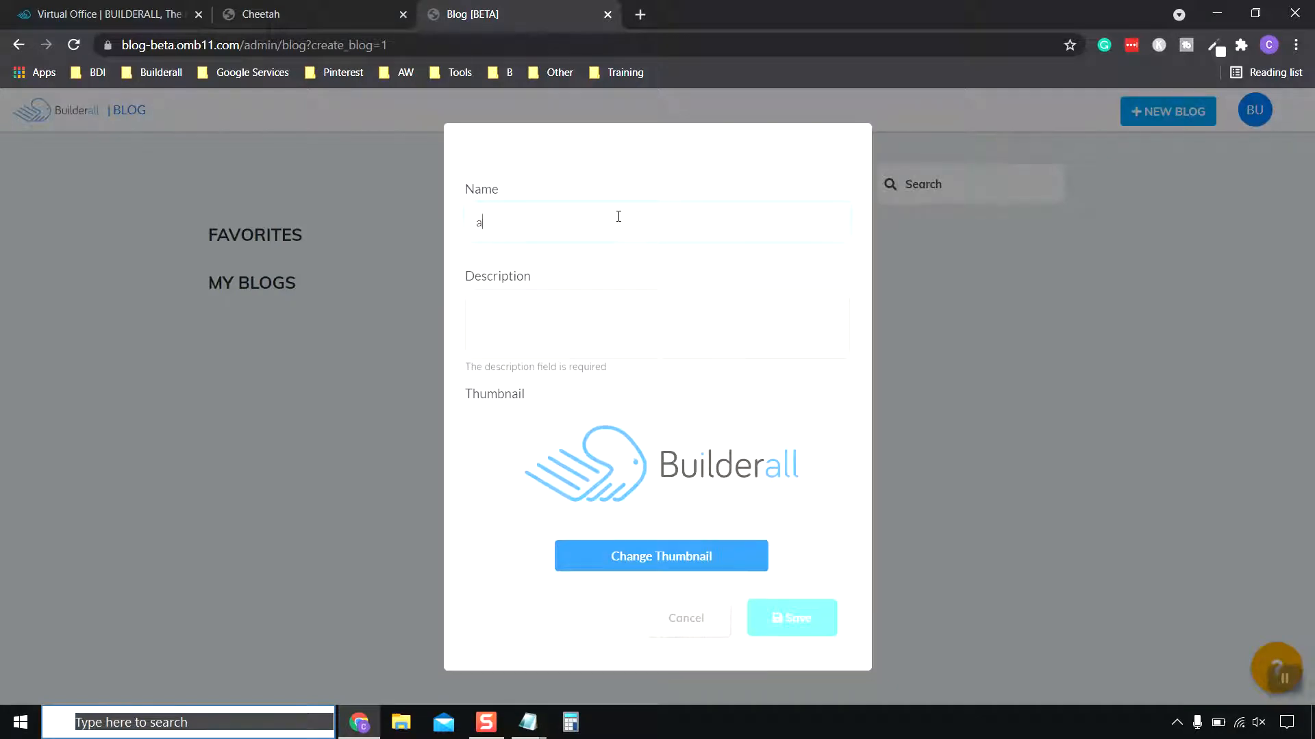
key("BackSpace")
type("A")
type("nimal Re")
type("Th")
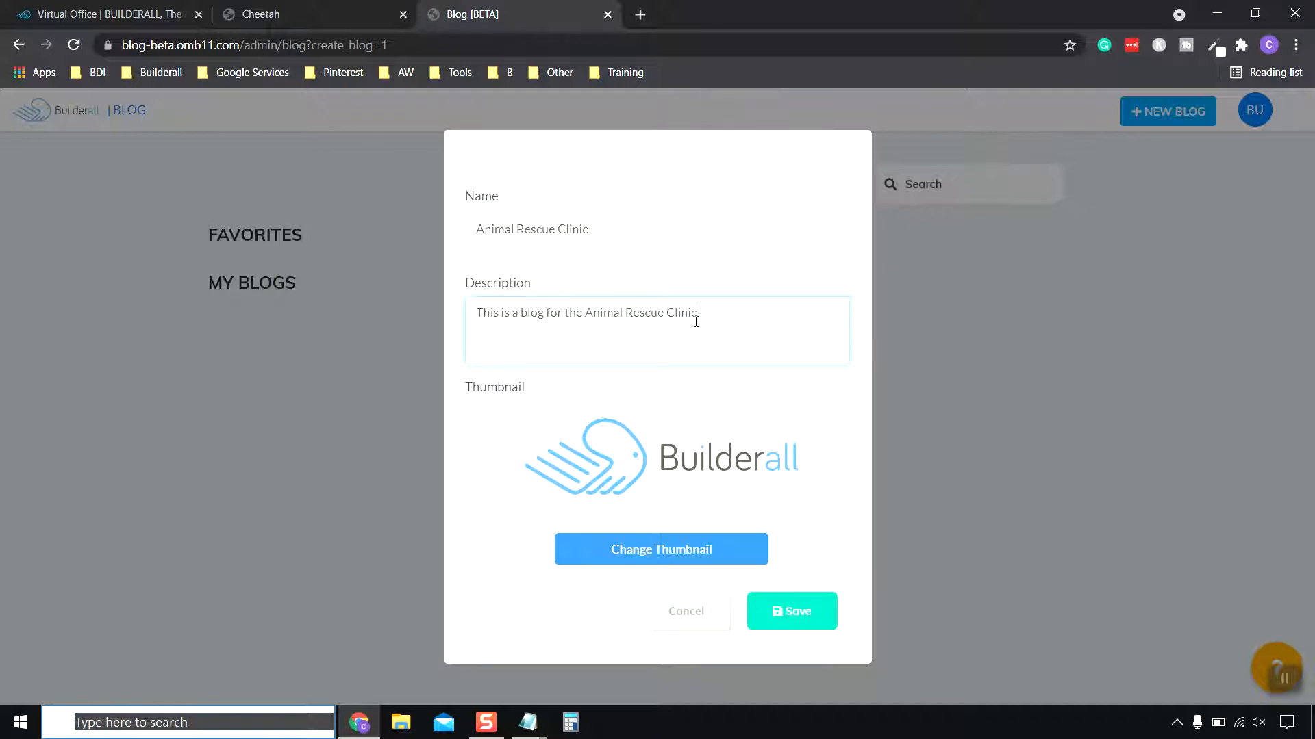
Step: Set the dog drawing as the new blog's thumbnail and save the blog
left_click(686, 549)
left_click(753, 301)
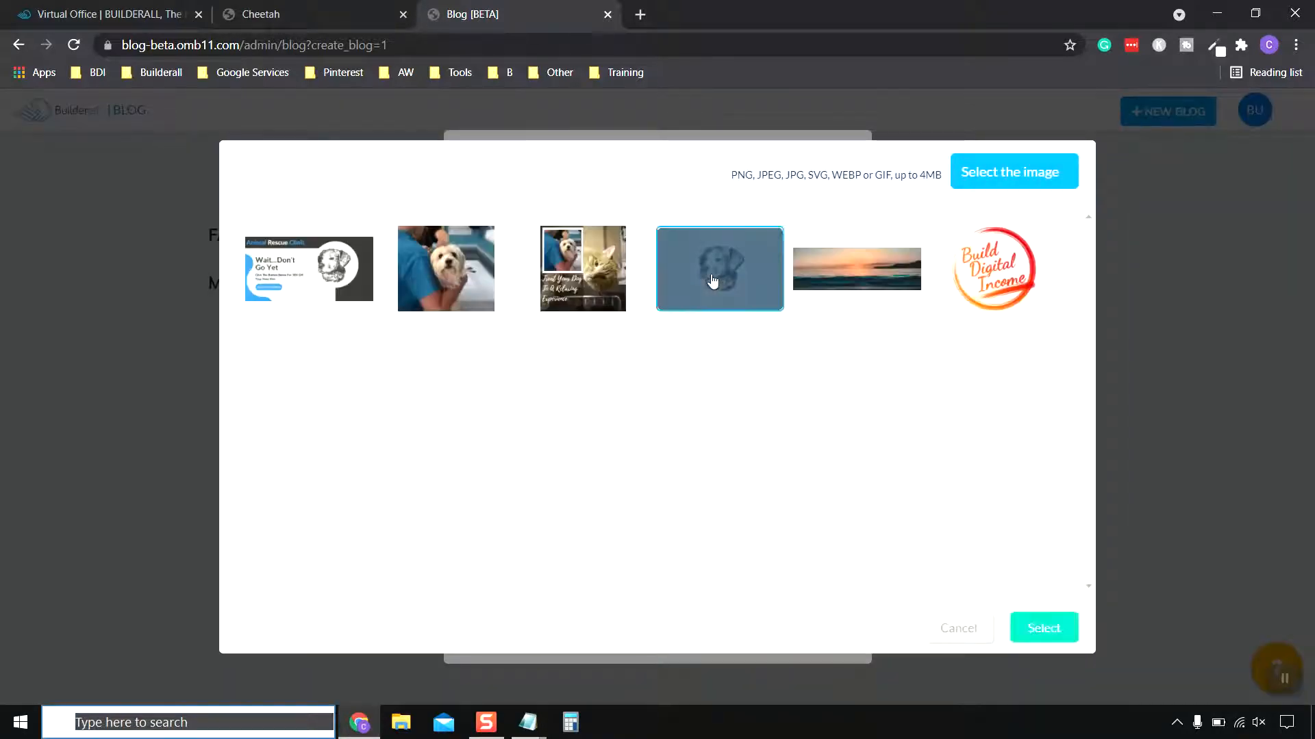
left_click(1042, 626)
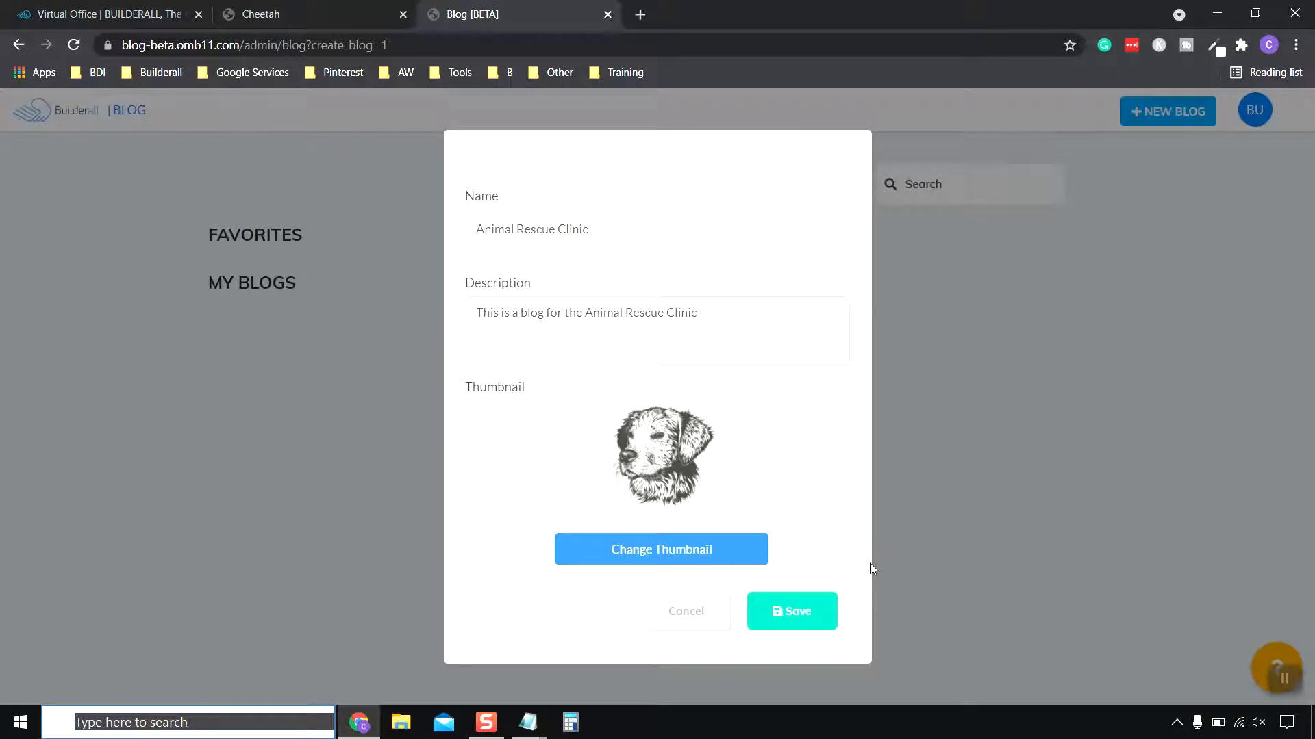
left_click(800, 614)
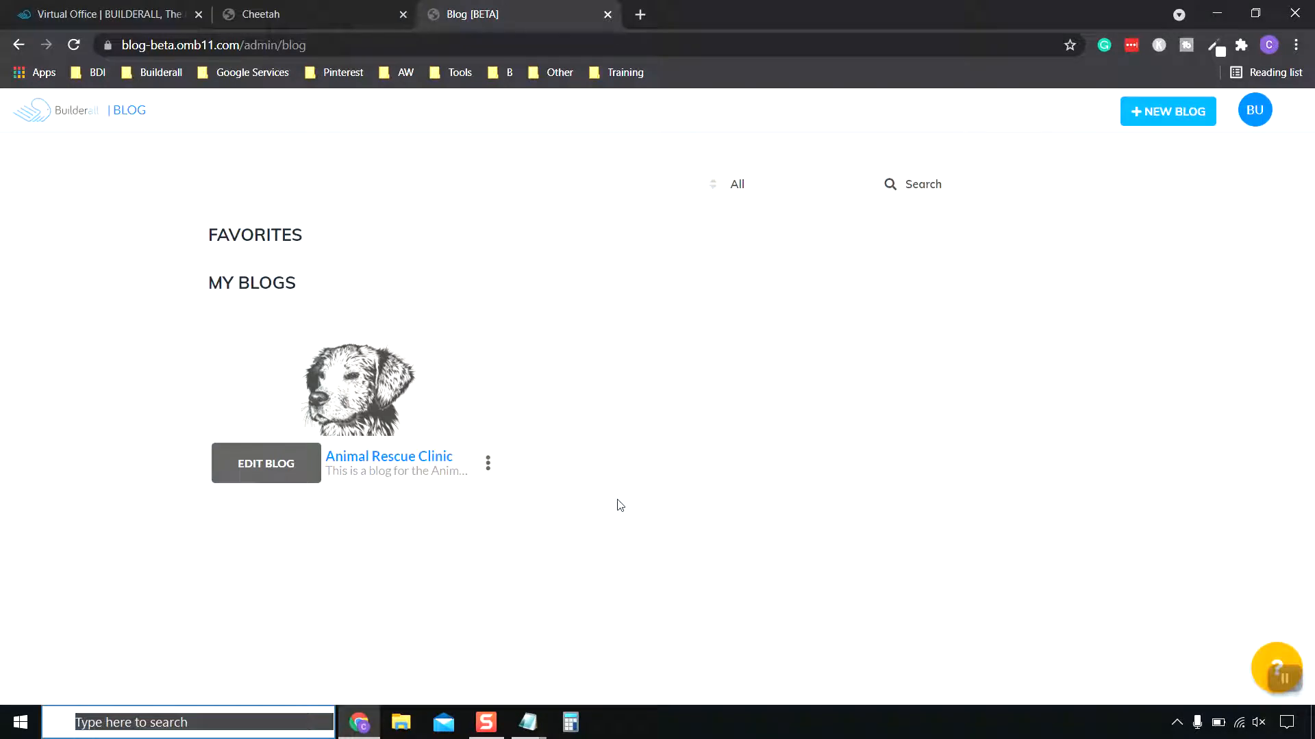
Step: Open the new blog for editing and start connecting it to the Animal Rescue Clinic website
left_click(272, 477)
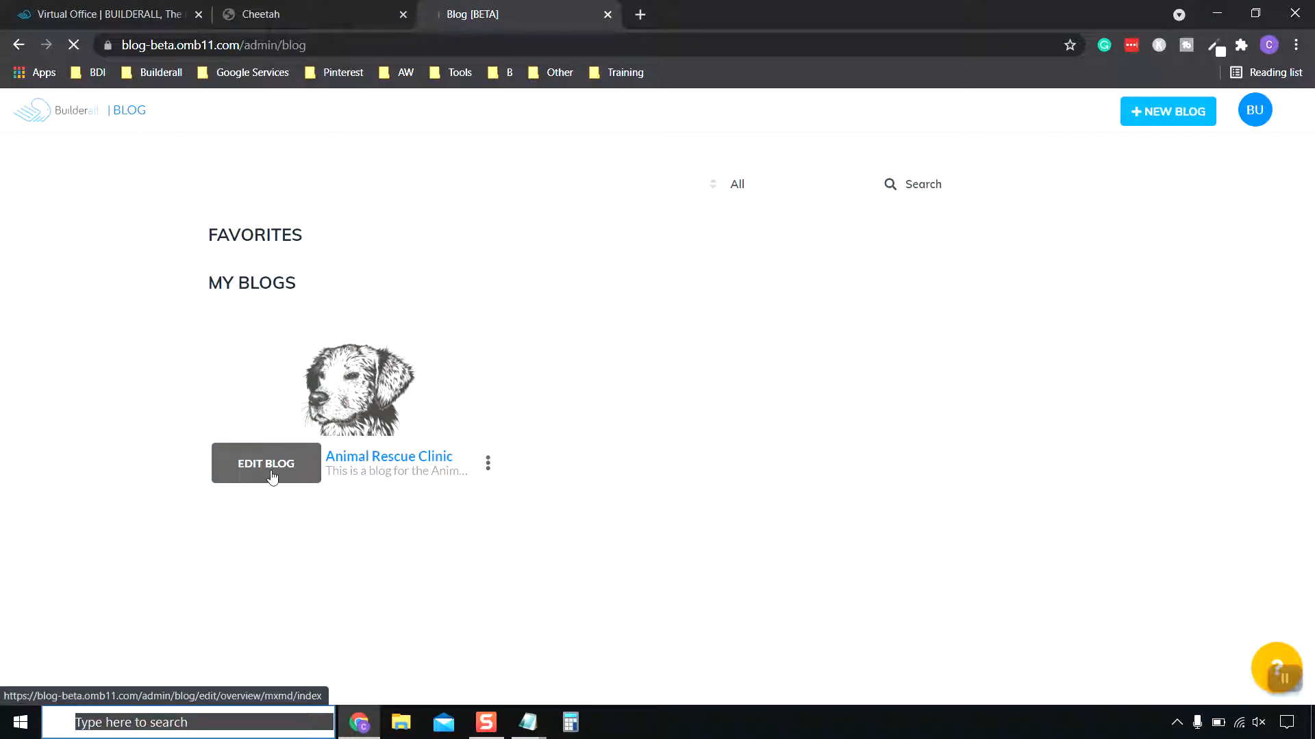
mouse_move(37, 176)
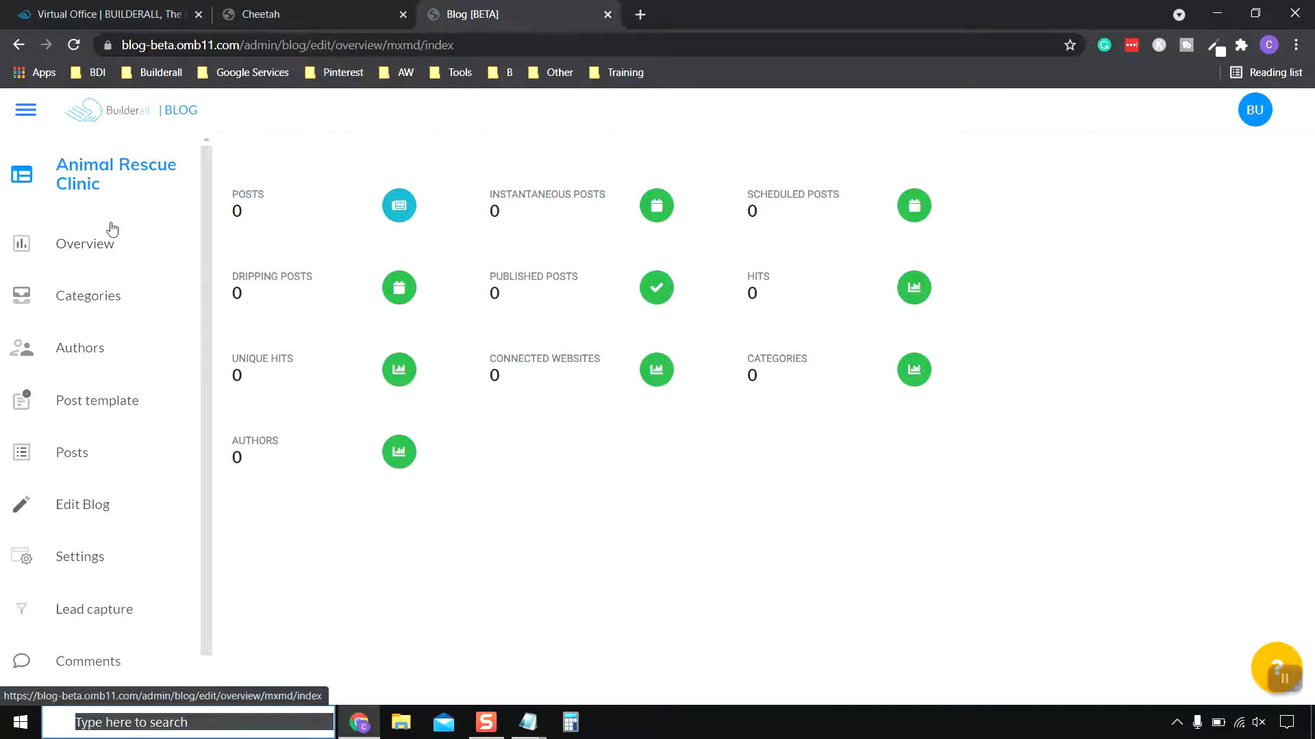
scroll(109, 229, "down", 2)
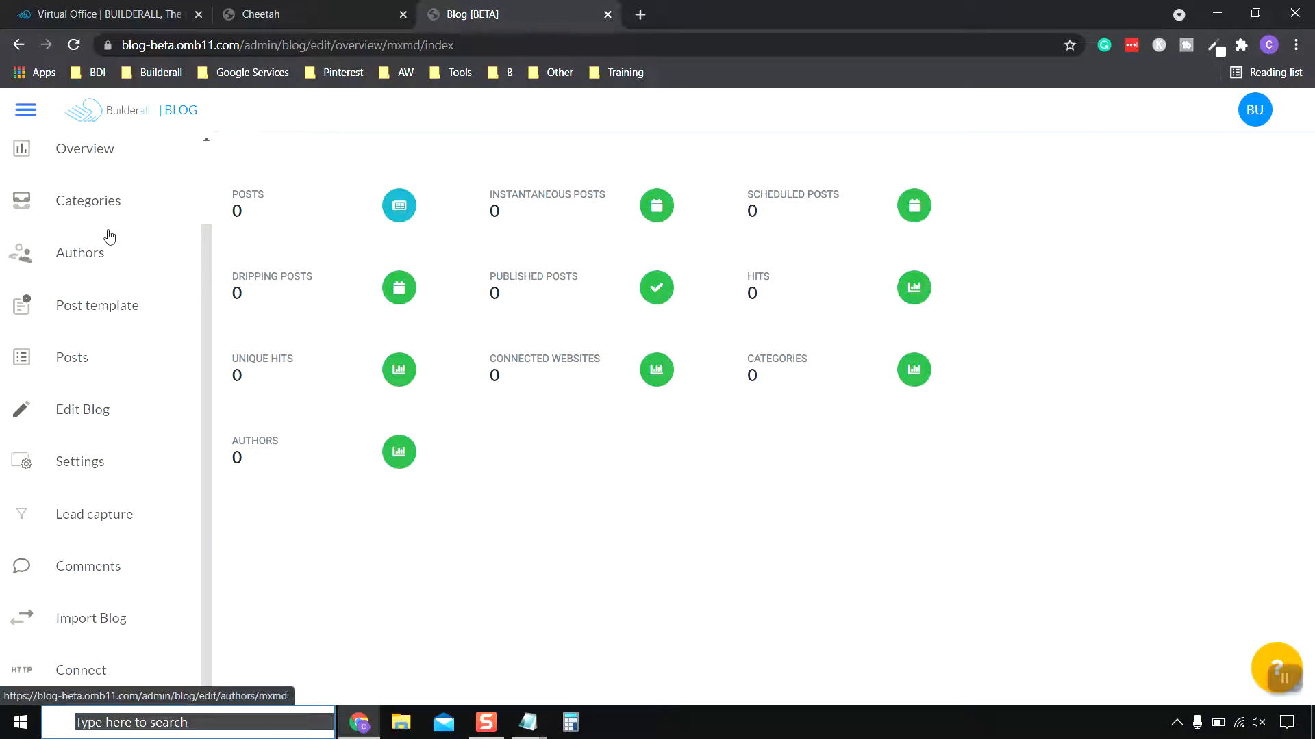
left_click(77, 671)
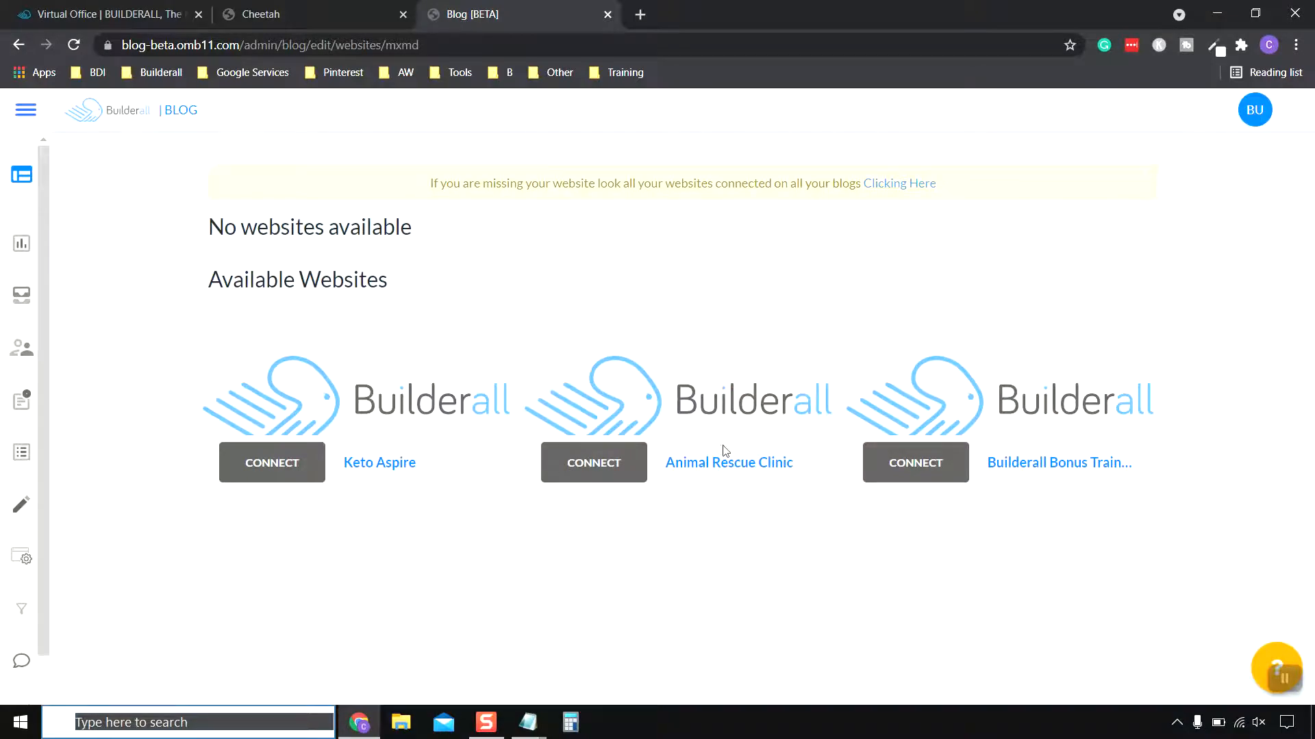
left_click(602, 468)
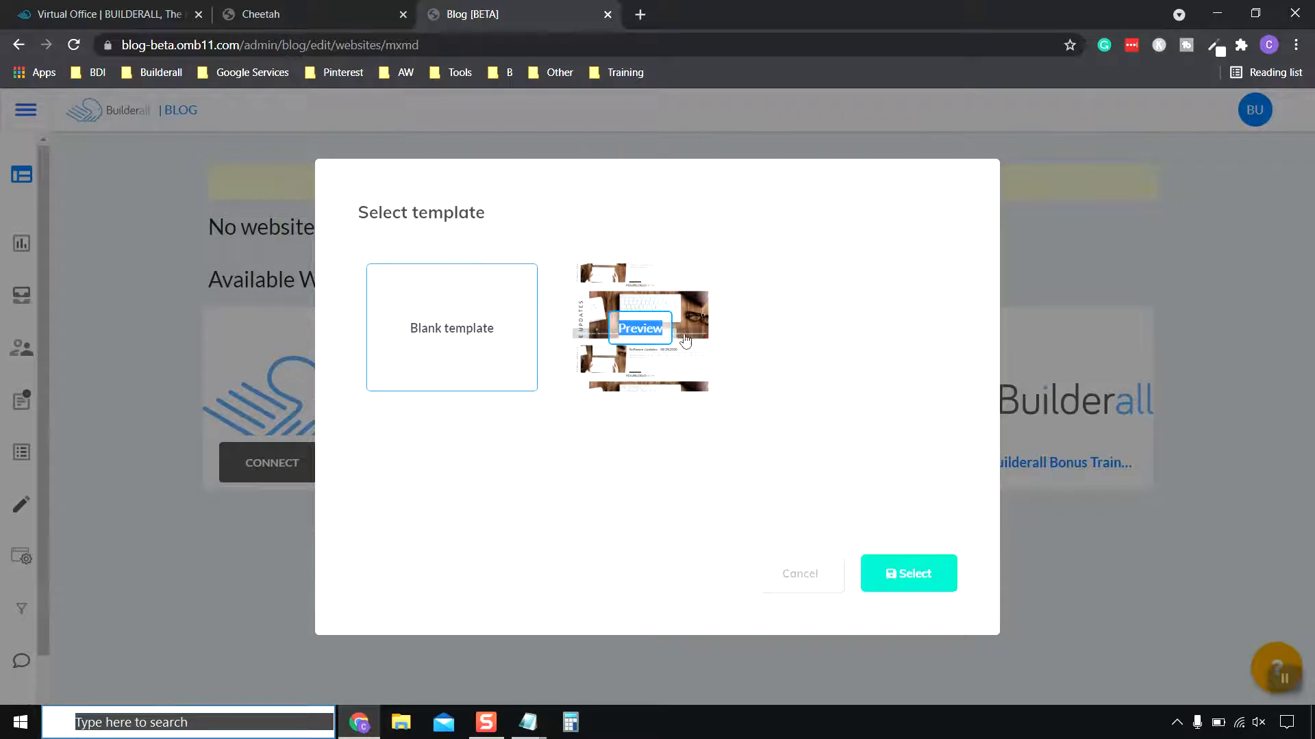
Step: Preview the pre-designed template next to the blank one, close the extra tabs, and connect the website with that template
left_click(641, 333)
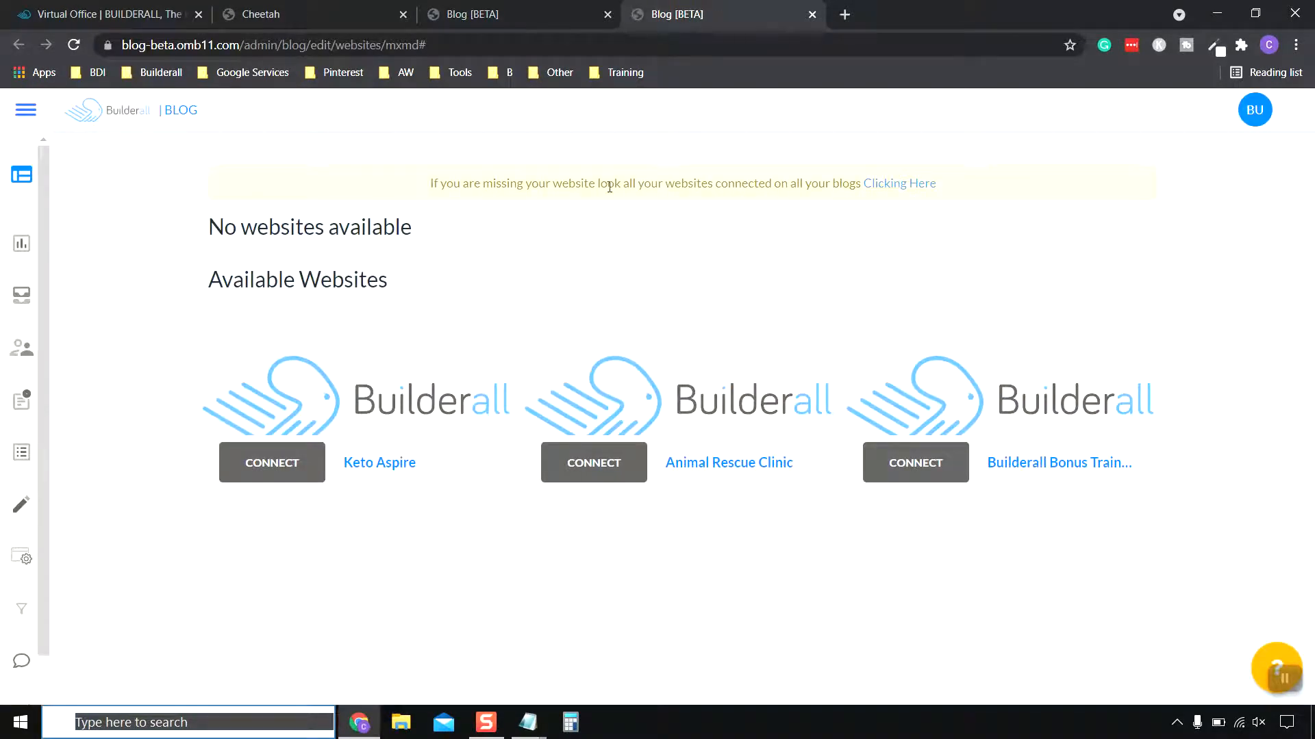
left_click(573, 10)
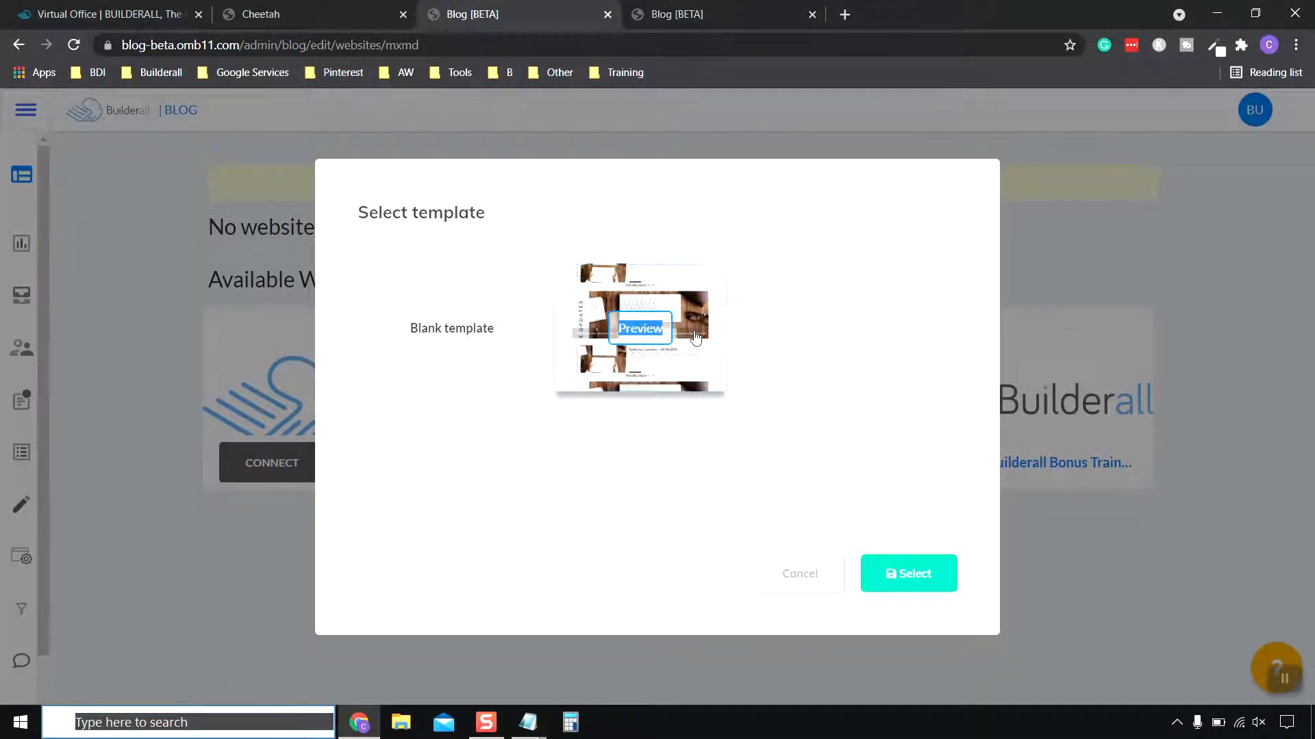
left_click(640, 328)
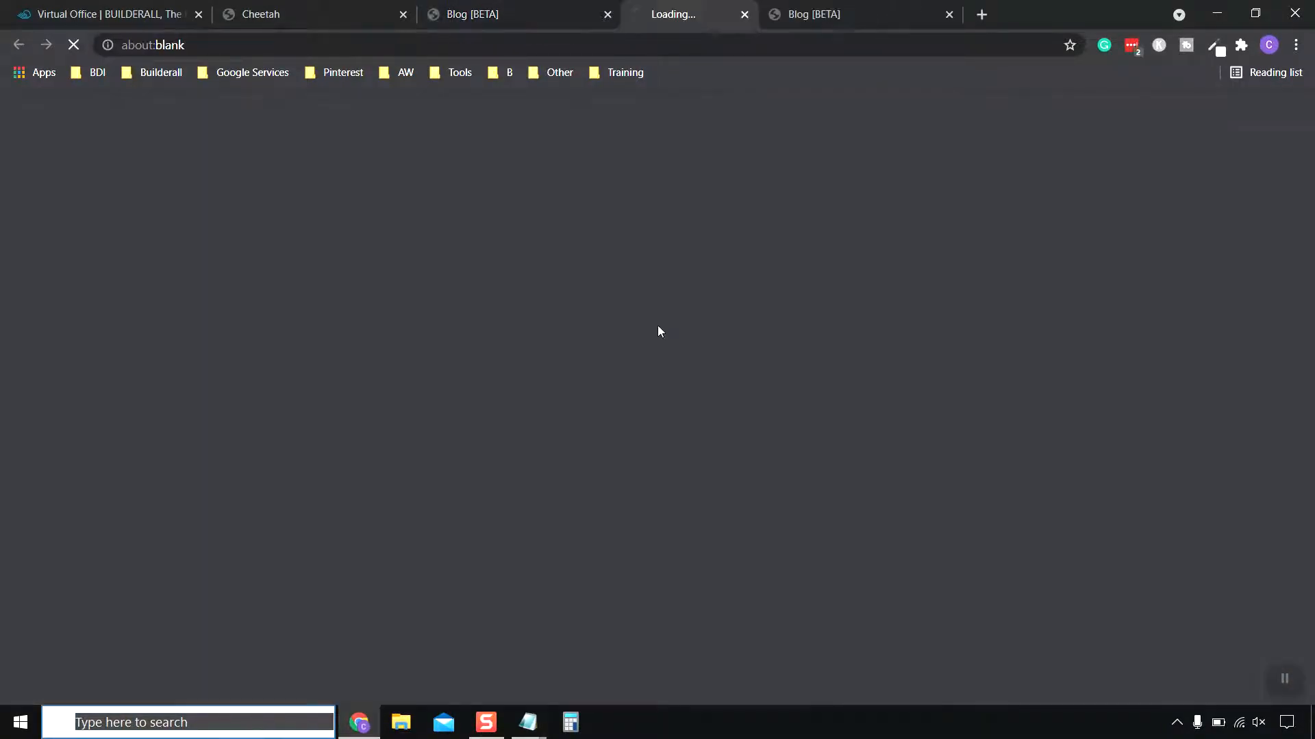
left_click(812, 14)
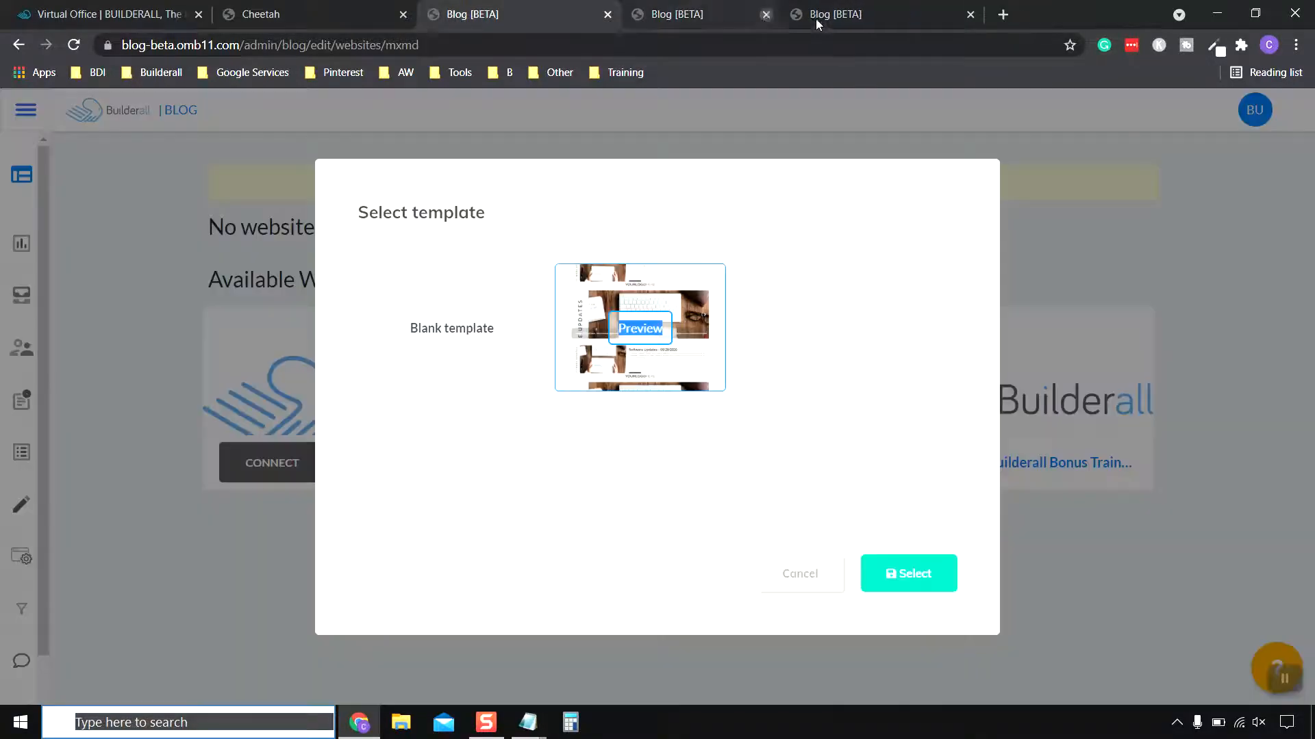
left_click(812, 15)
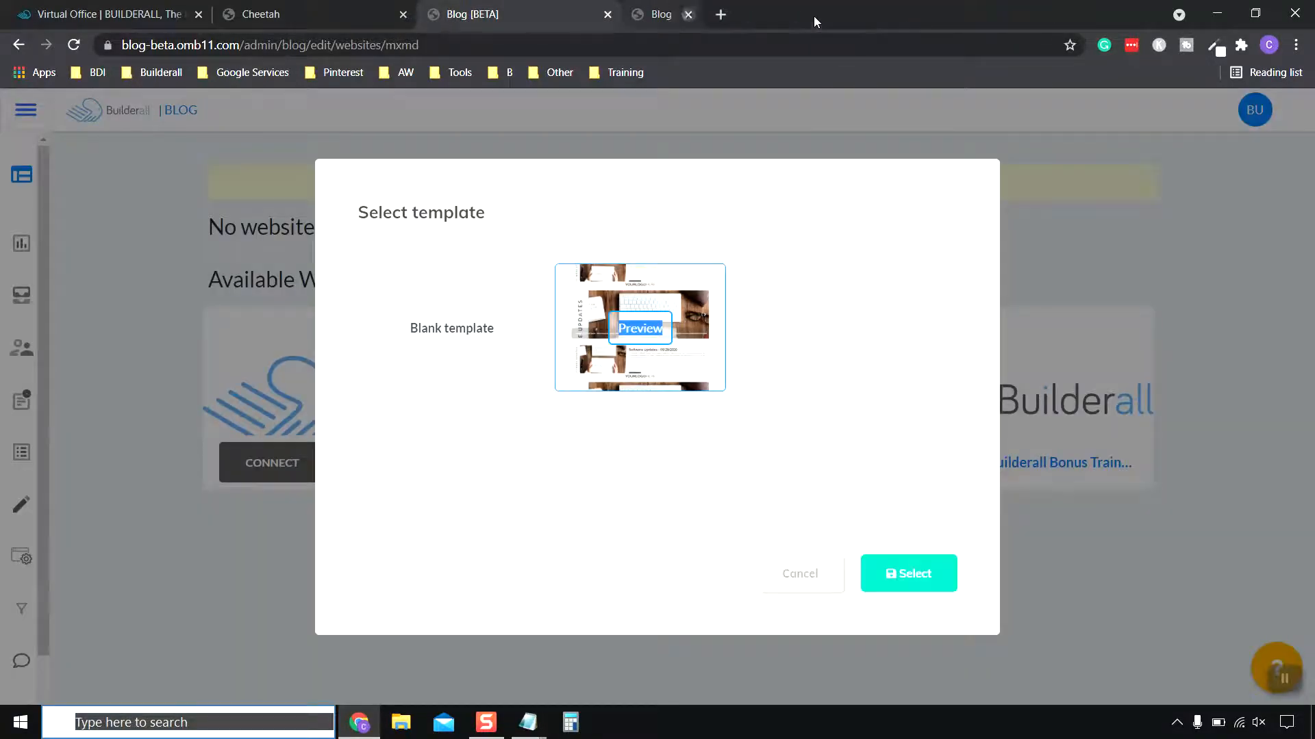
left_click(912, 581)
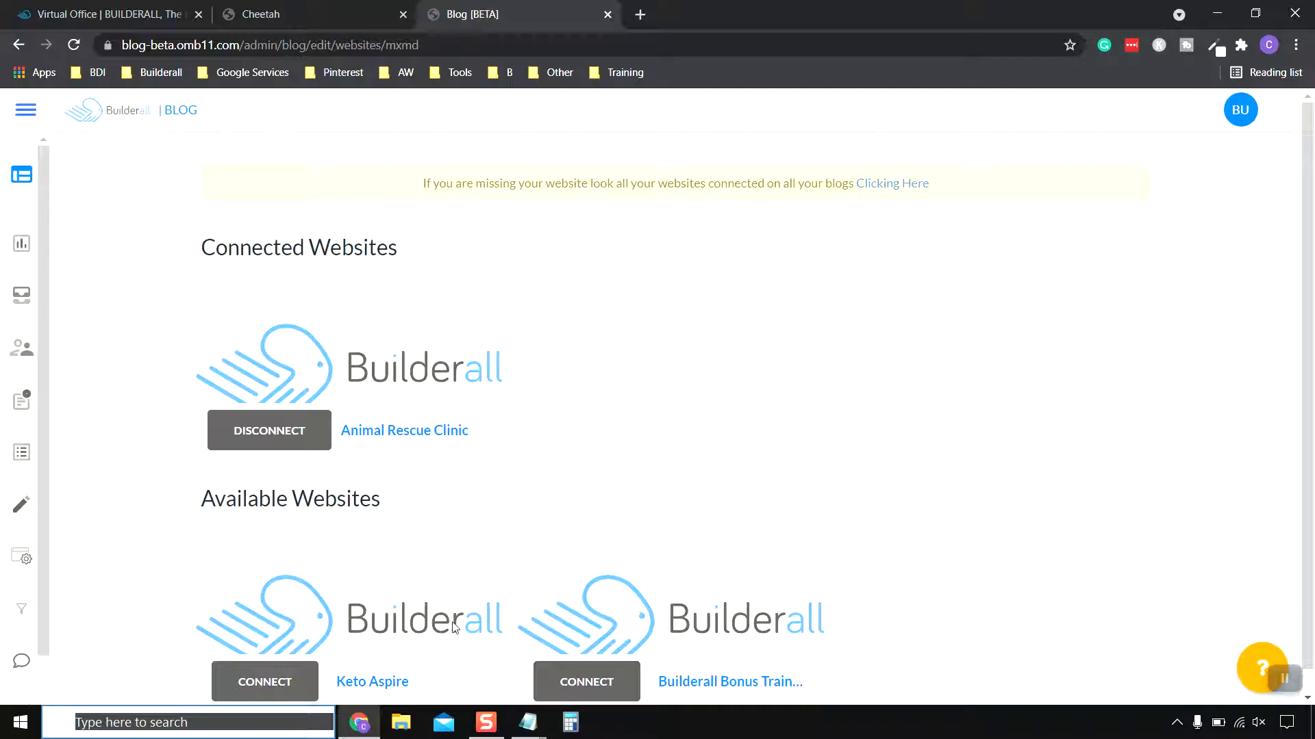
Step: Open the blog's overview to check its connected websites and post statistics
scroll(342, 411, "down", 1)
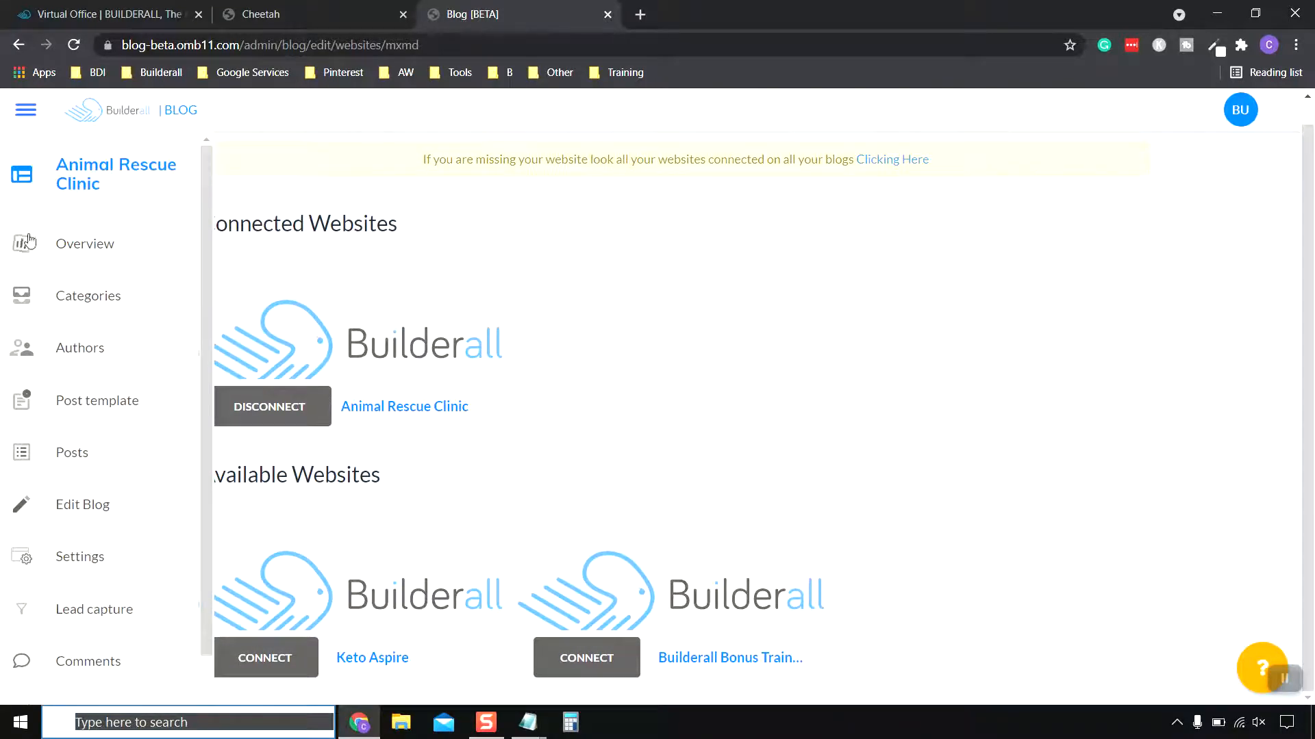
left_click(101, 246)
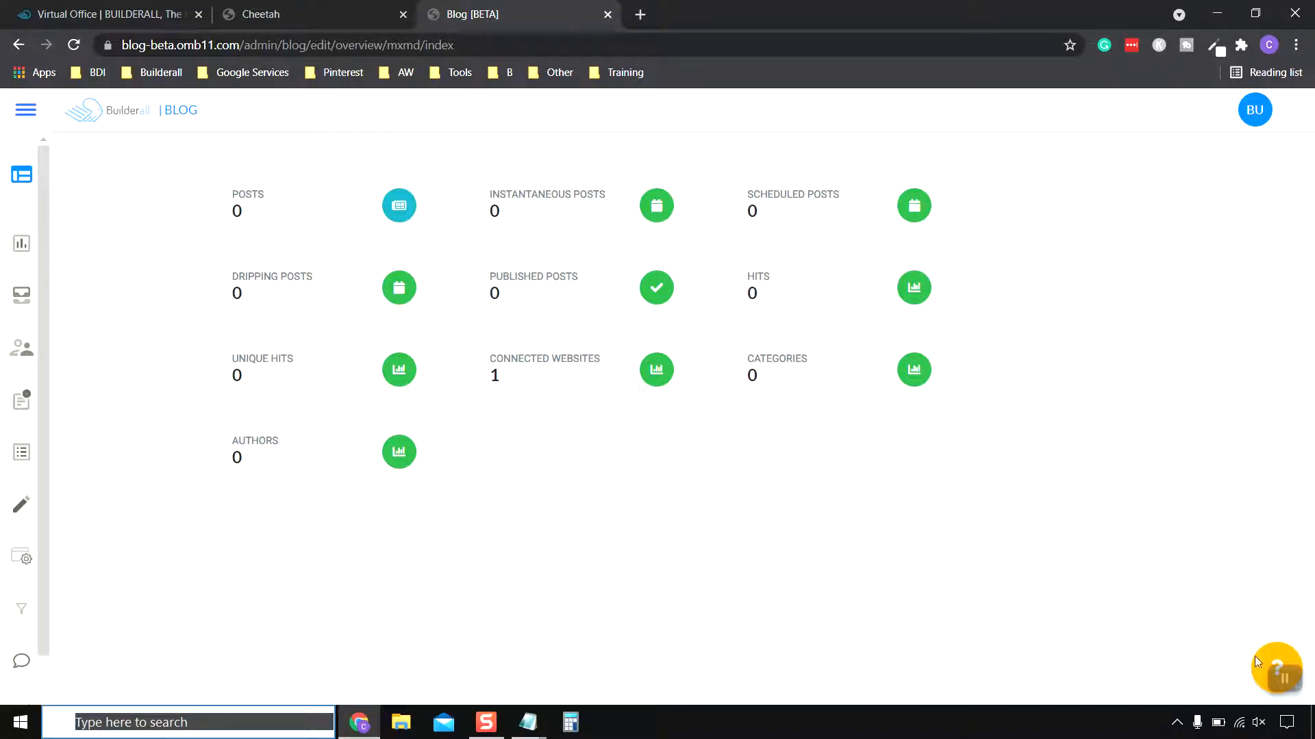
left_click(1284, 679)
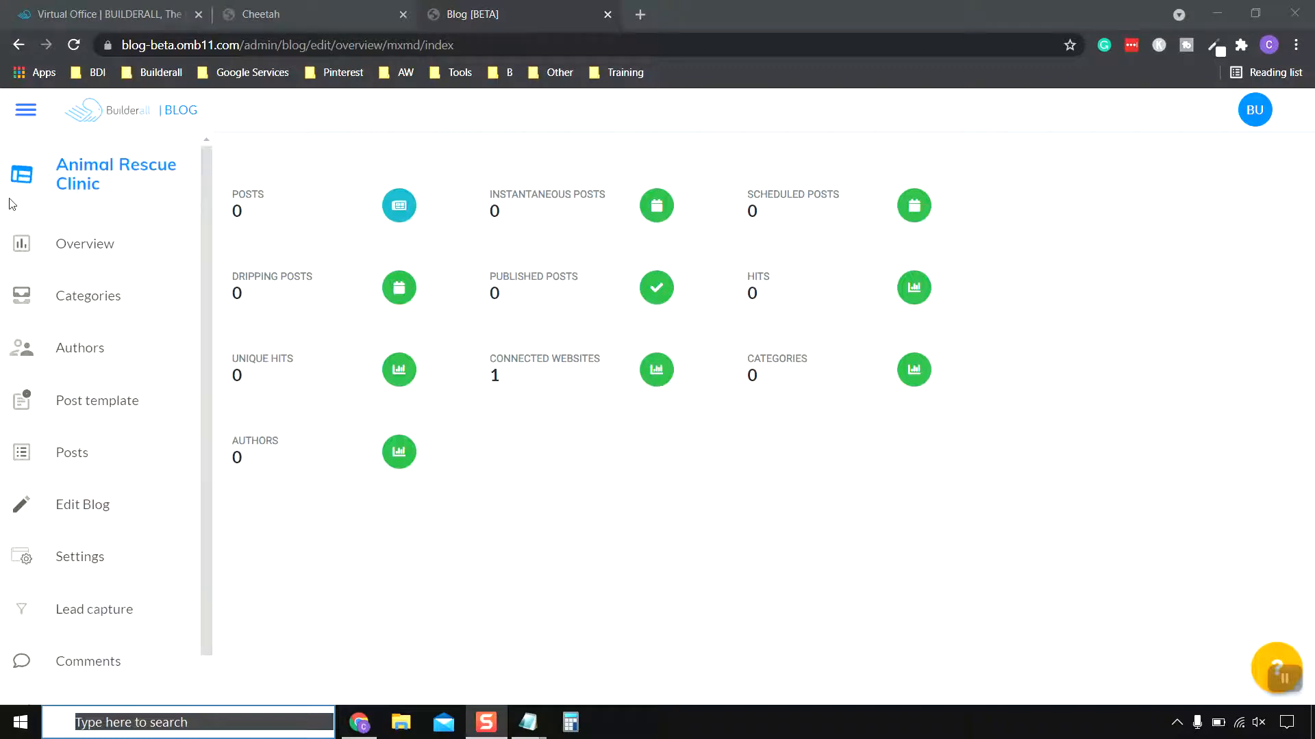
Step: Close the blog manager and reload the Animal Rescue Clinic site to review its blog pages
left_click(607, 15)
scroll(433, 478, "up", 8)
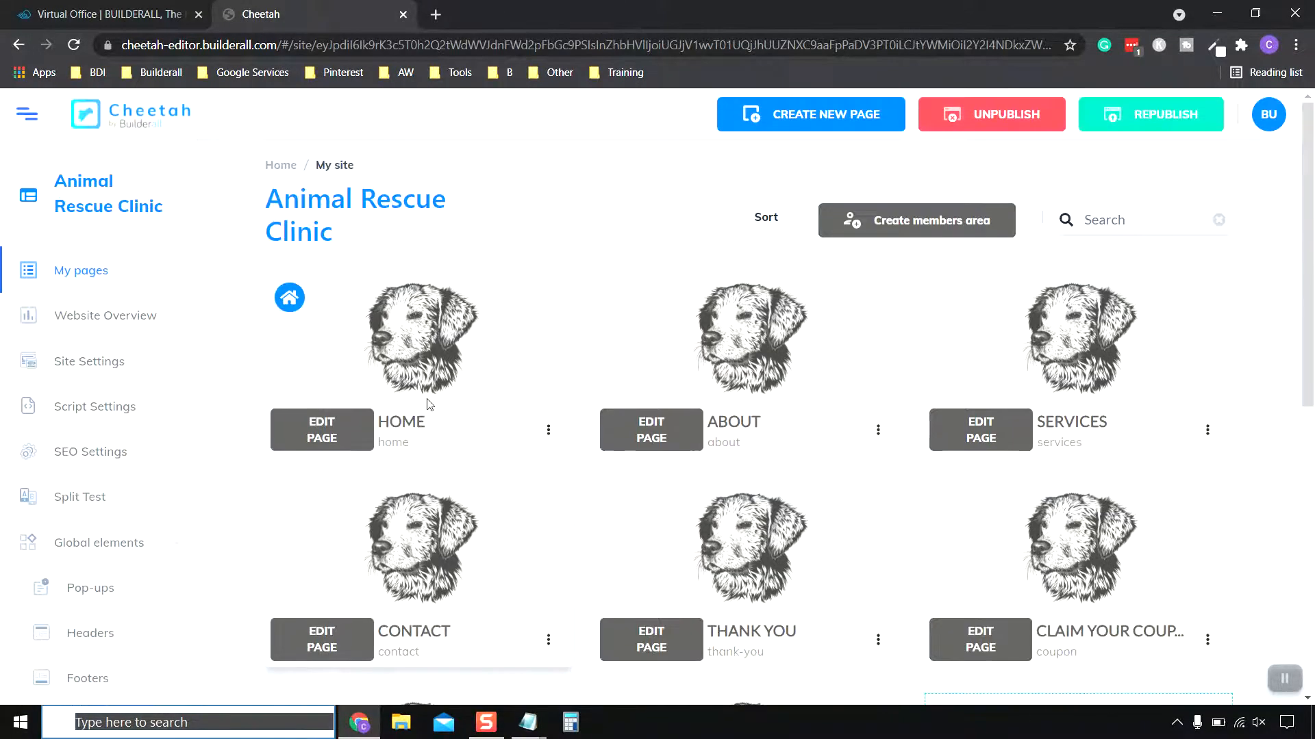
left_click(73, 44)
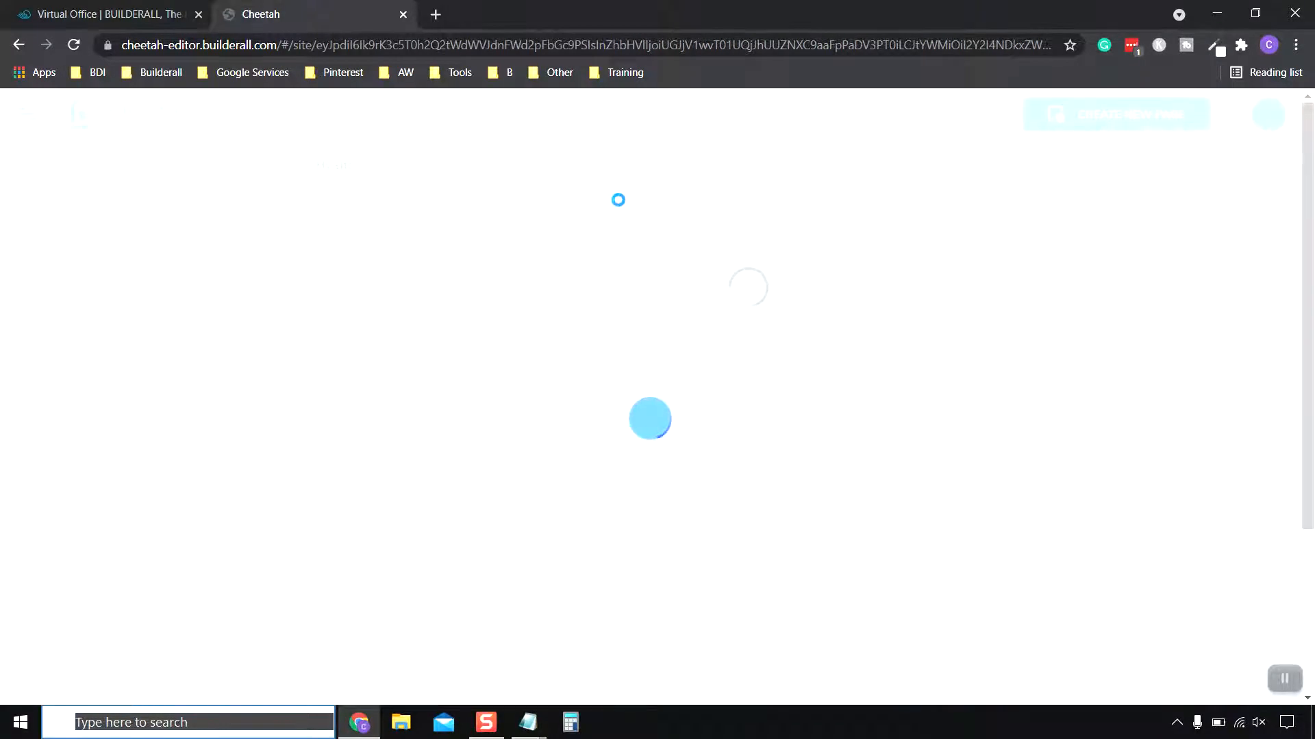
scroll(618, 200, "down", 2)
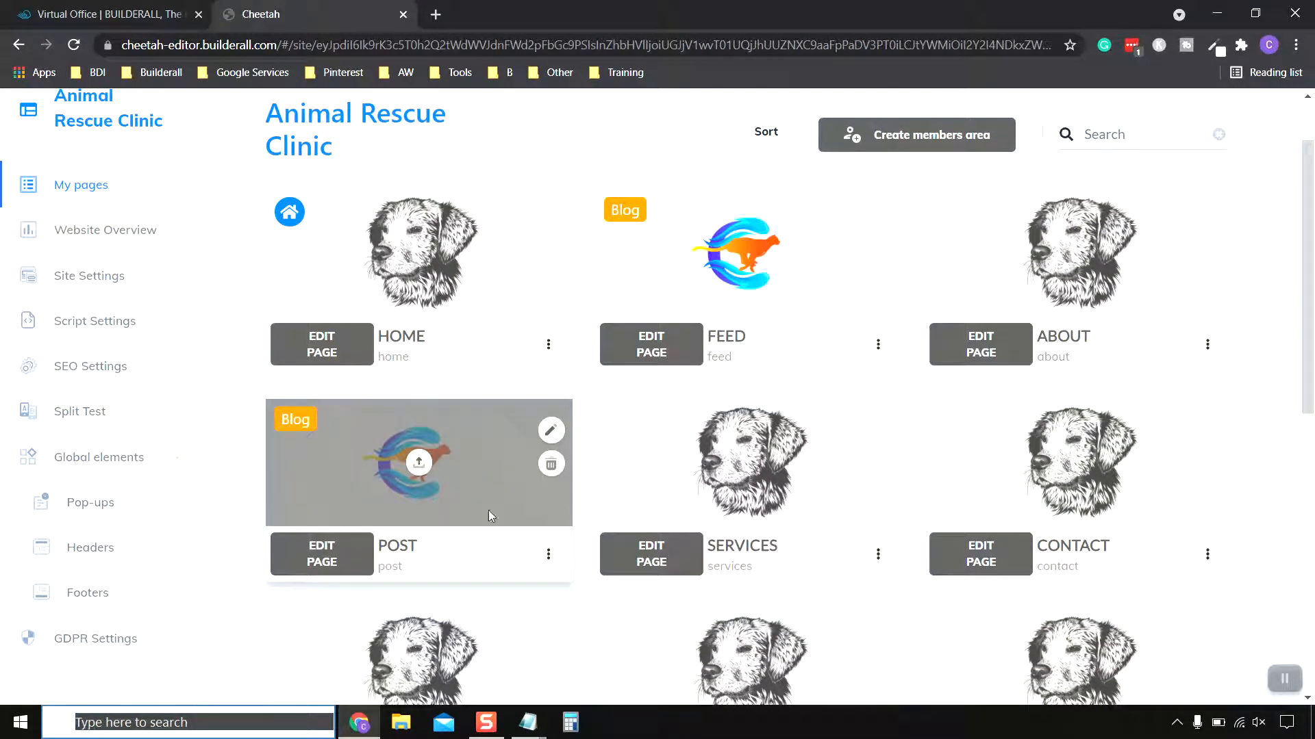
Step: Start sorting the site's pages and move the Feed blog page to the end of the page order
left_click(1285, 679)
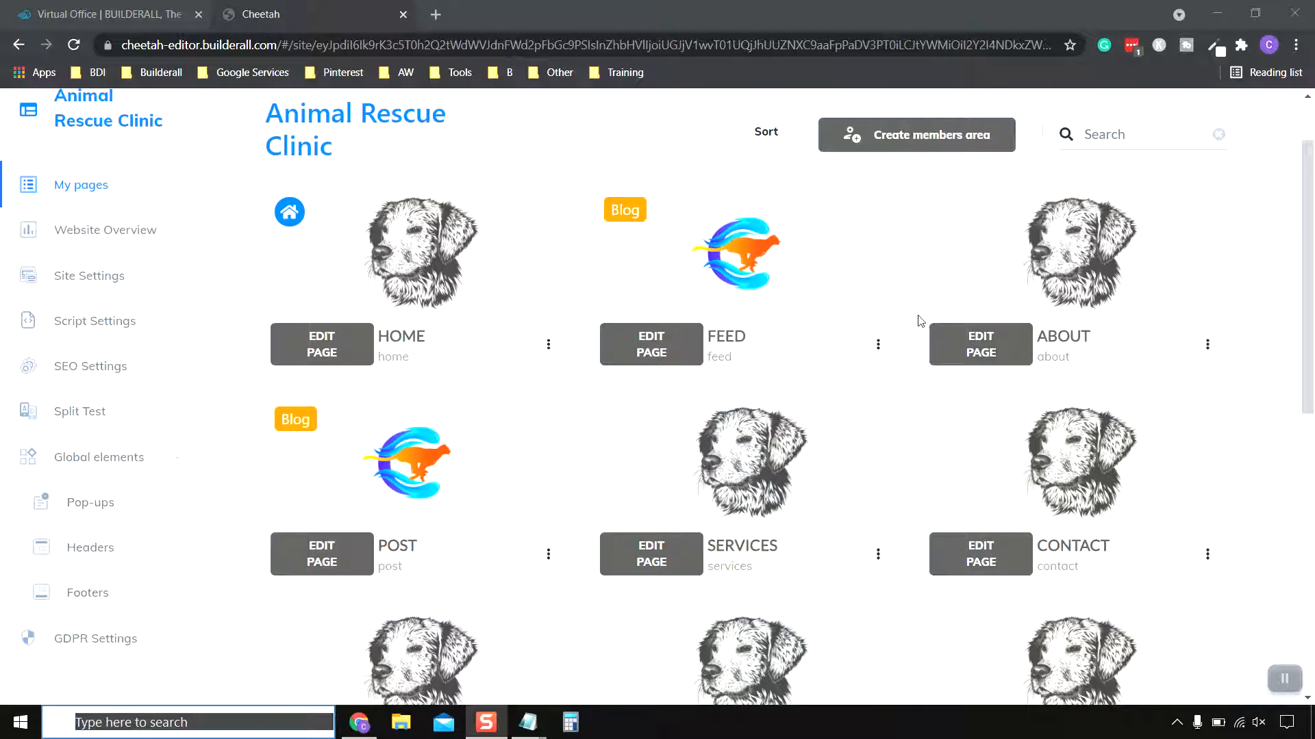
scroll(860, 396, "down", 8)
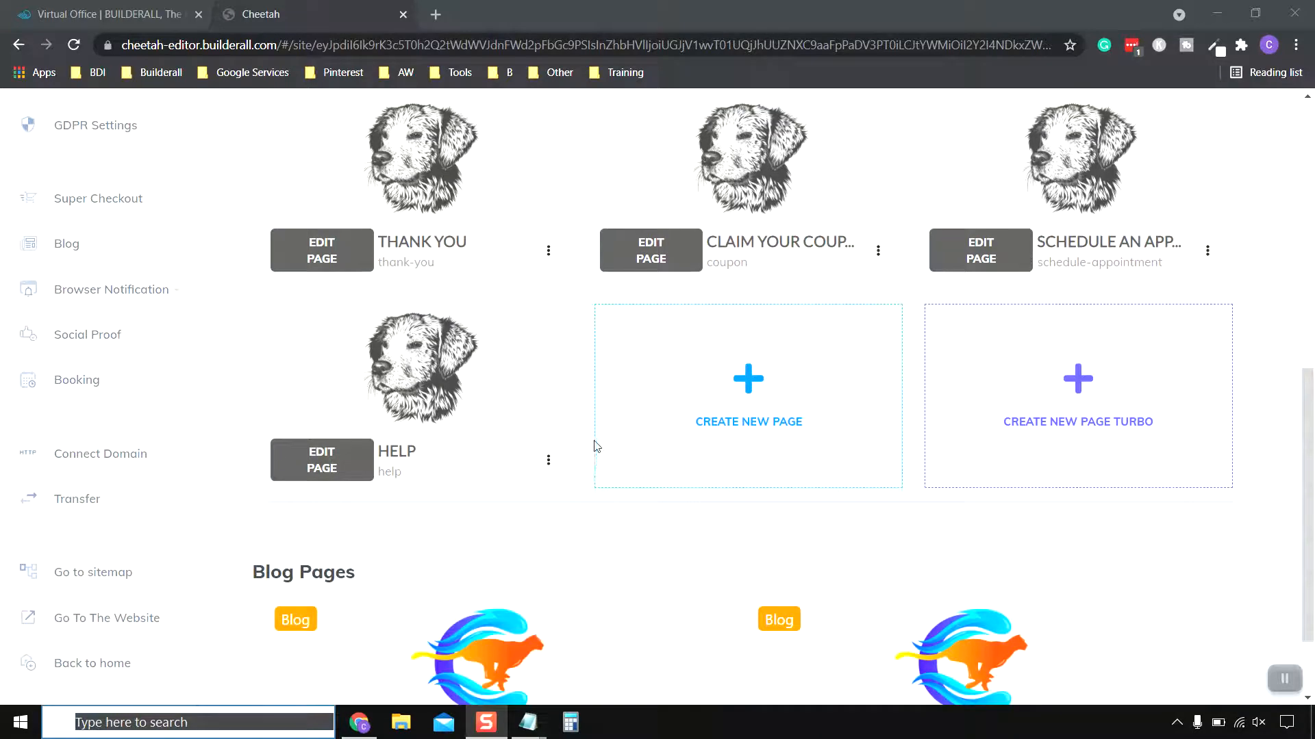
scroll(594, 444, "down", 2)
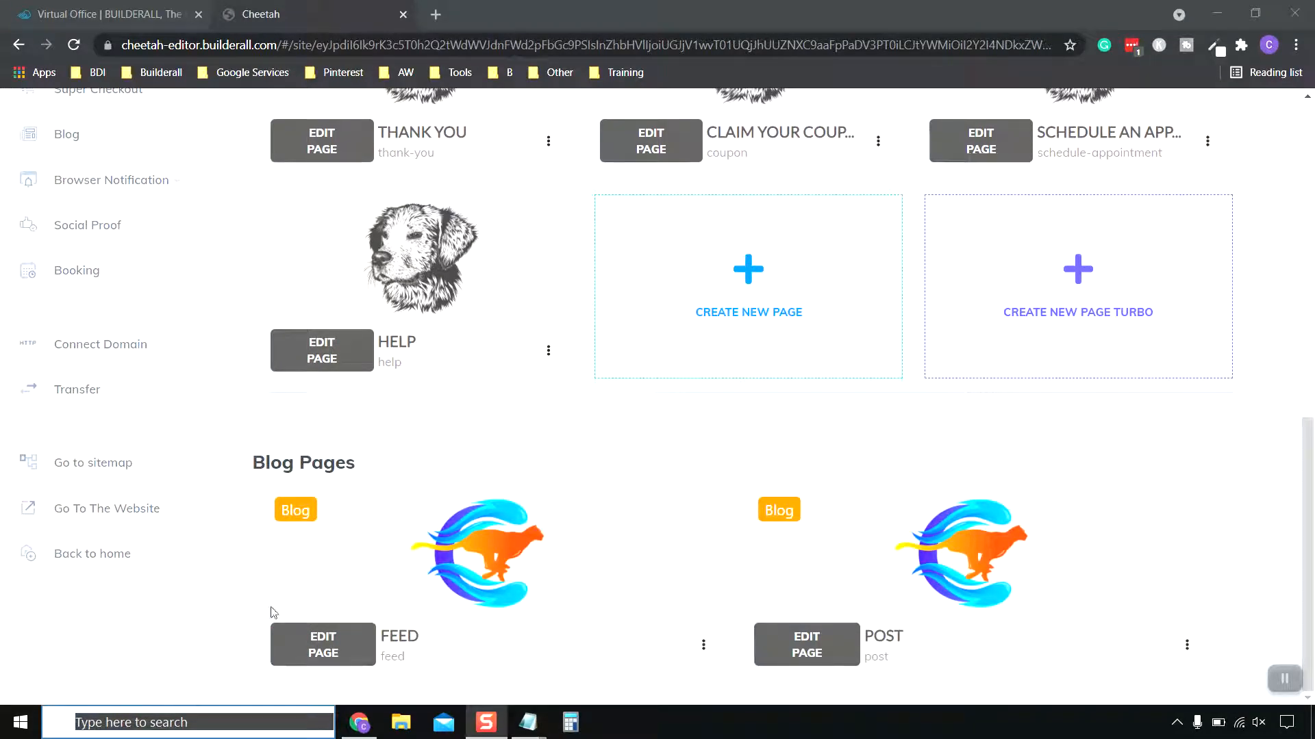
scroll(886, 469, "up", 10)
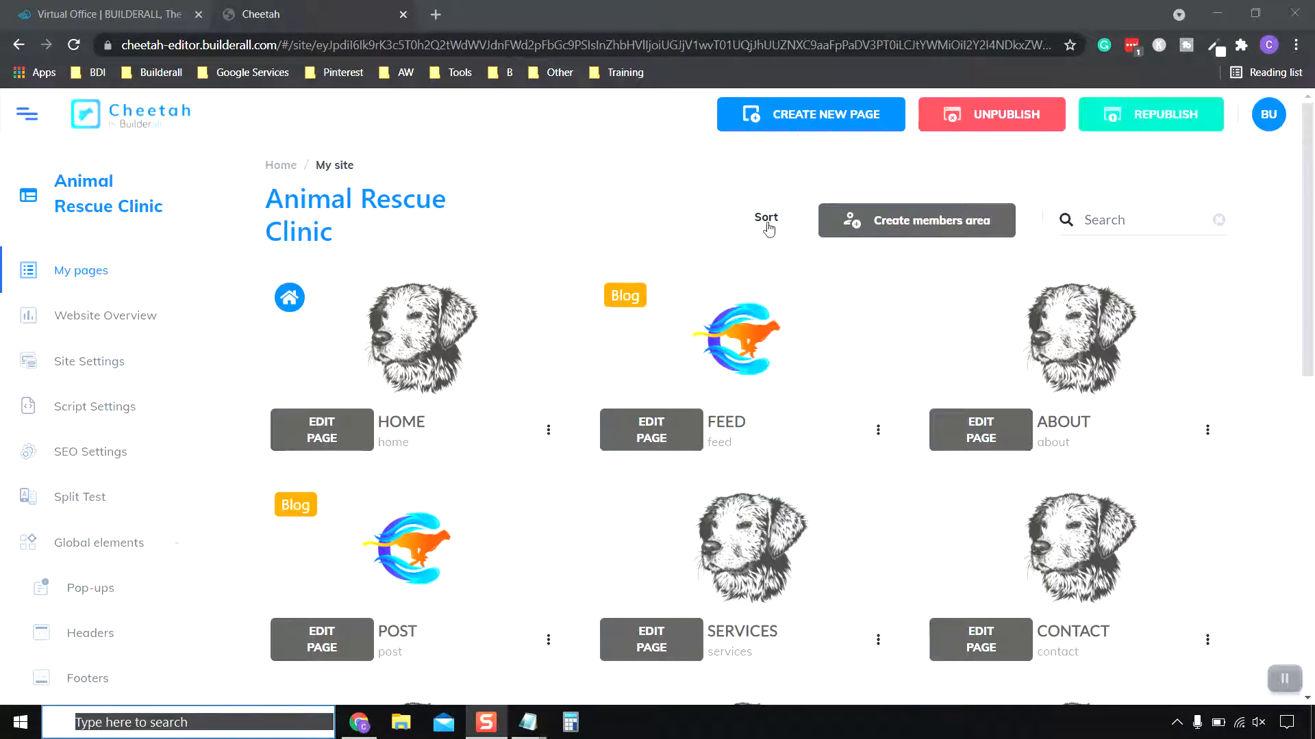
left_click(767, 223)
scroll(759, 253, "down", 3)
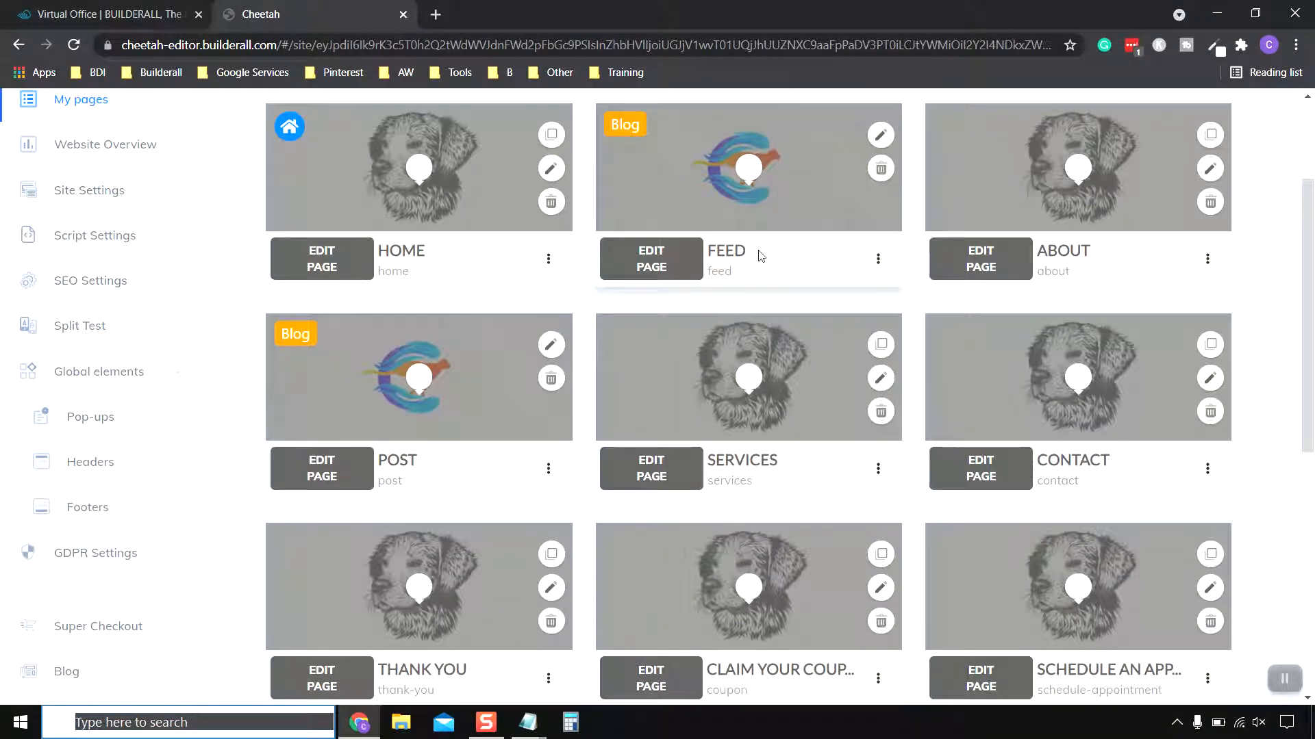
scroll(800, 214, "down", 1)
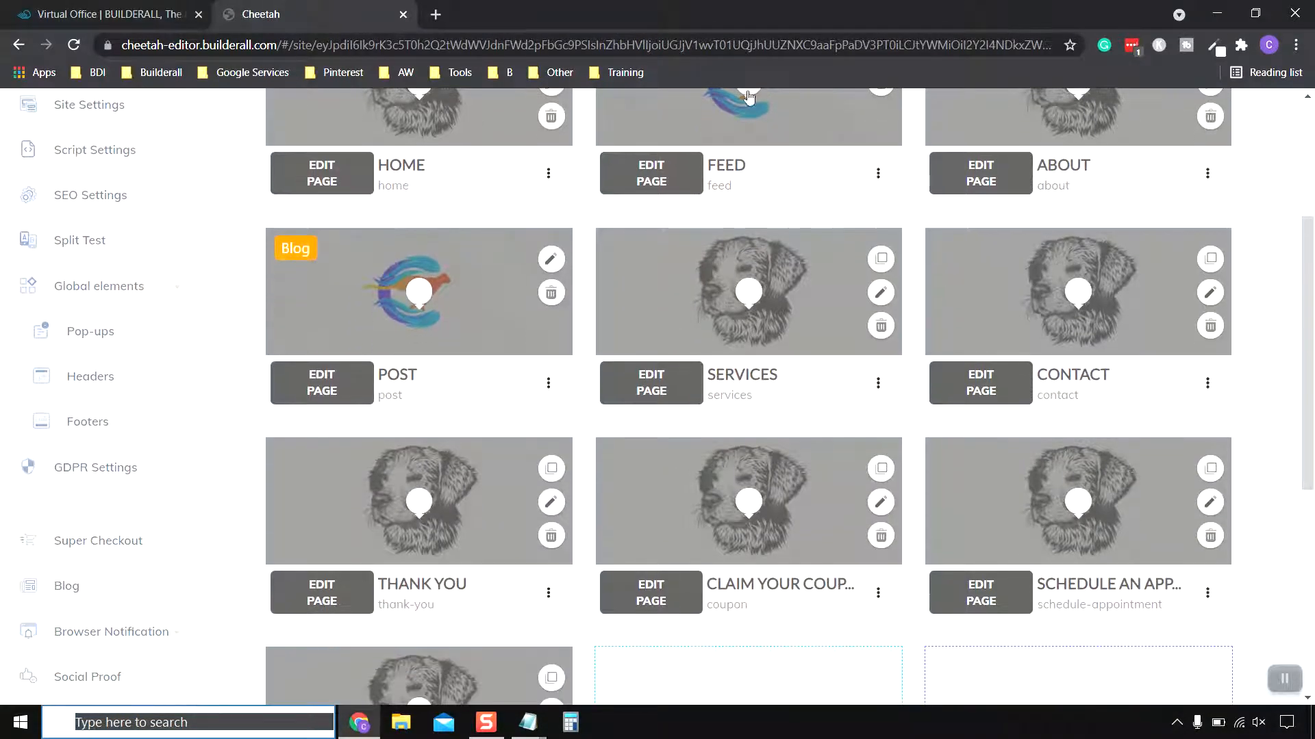
left_click_drag(746, 96, 447, 698)
scroll(706, 458, "up", 4)
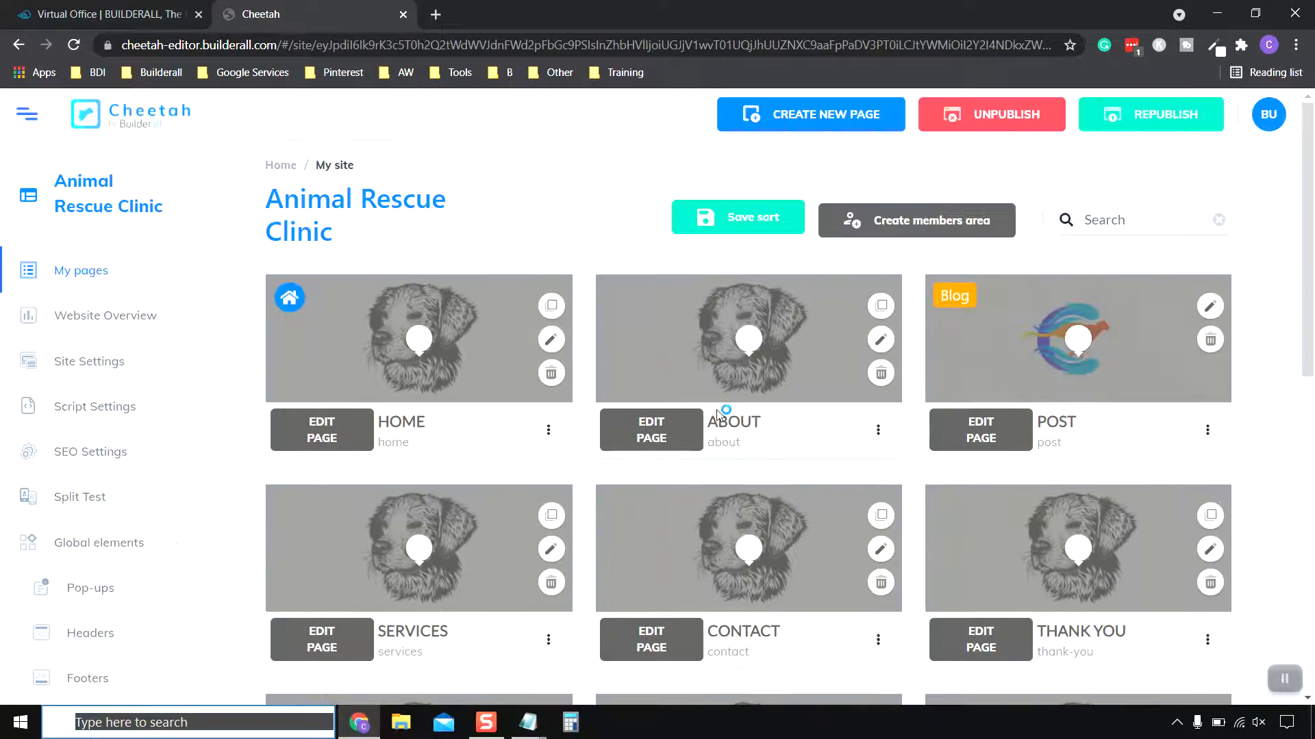
Step: Move the Post blog page to the end of the page order, after Feed, and save the sorting
scroll(787, 387, "down", 2)
scroll(1079, 95, "down", 1)
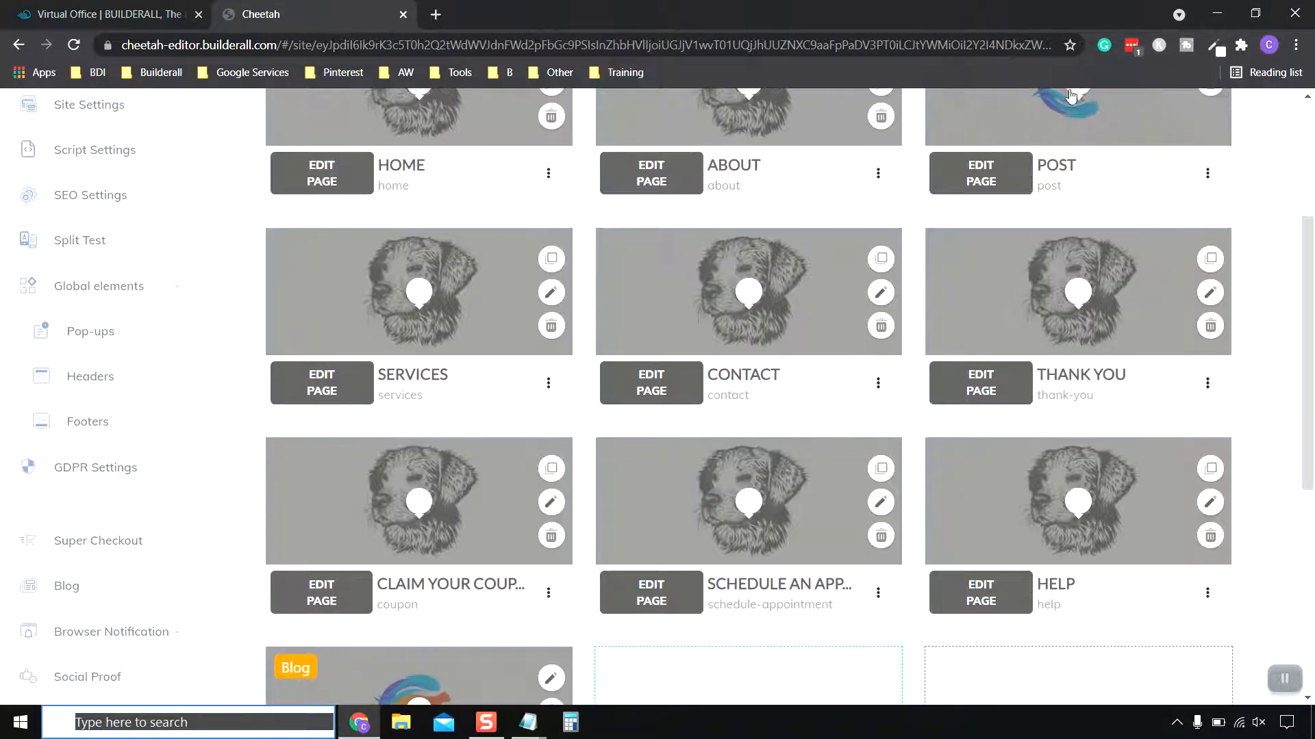
left_click_drag(1075, 95, 557, 627)
scroll(765, 616, "up", 5)
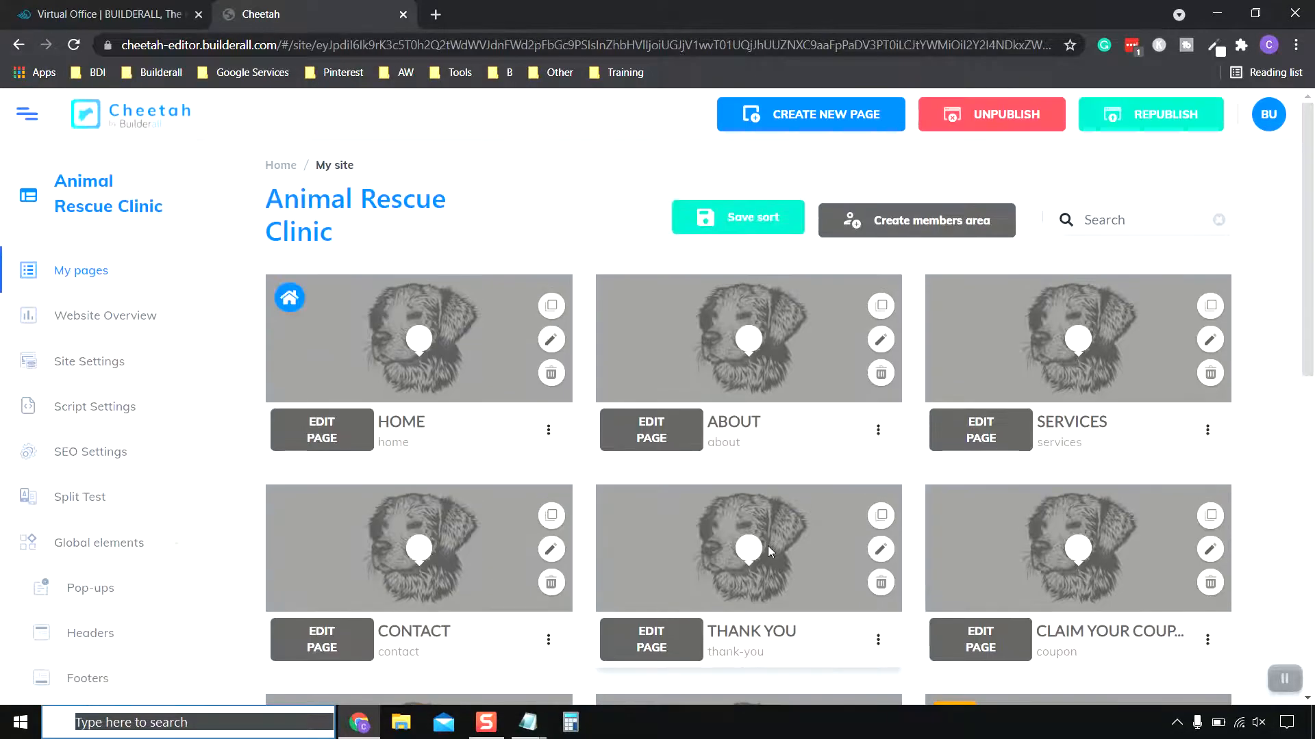
left_click(750, 216)
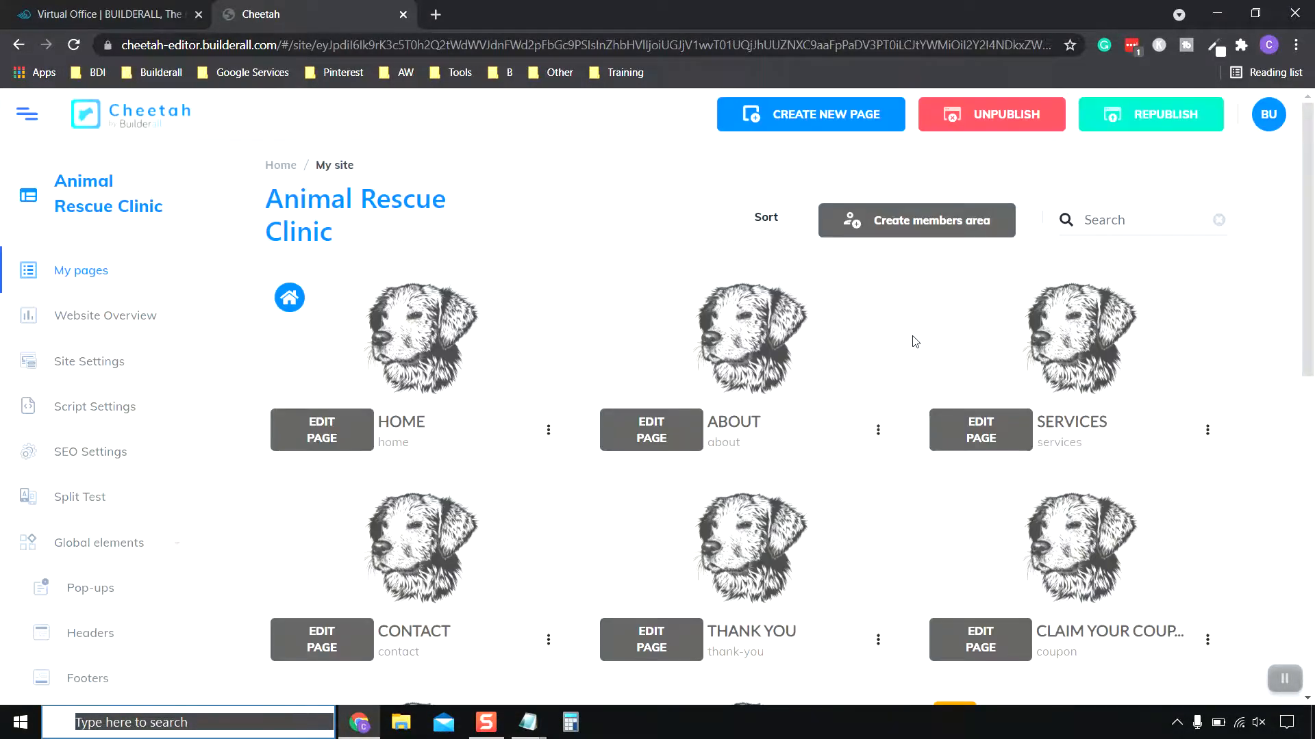
scroll(911, 342, "down", 8)
scroll(917, 357, "down", 1)
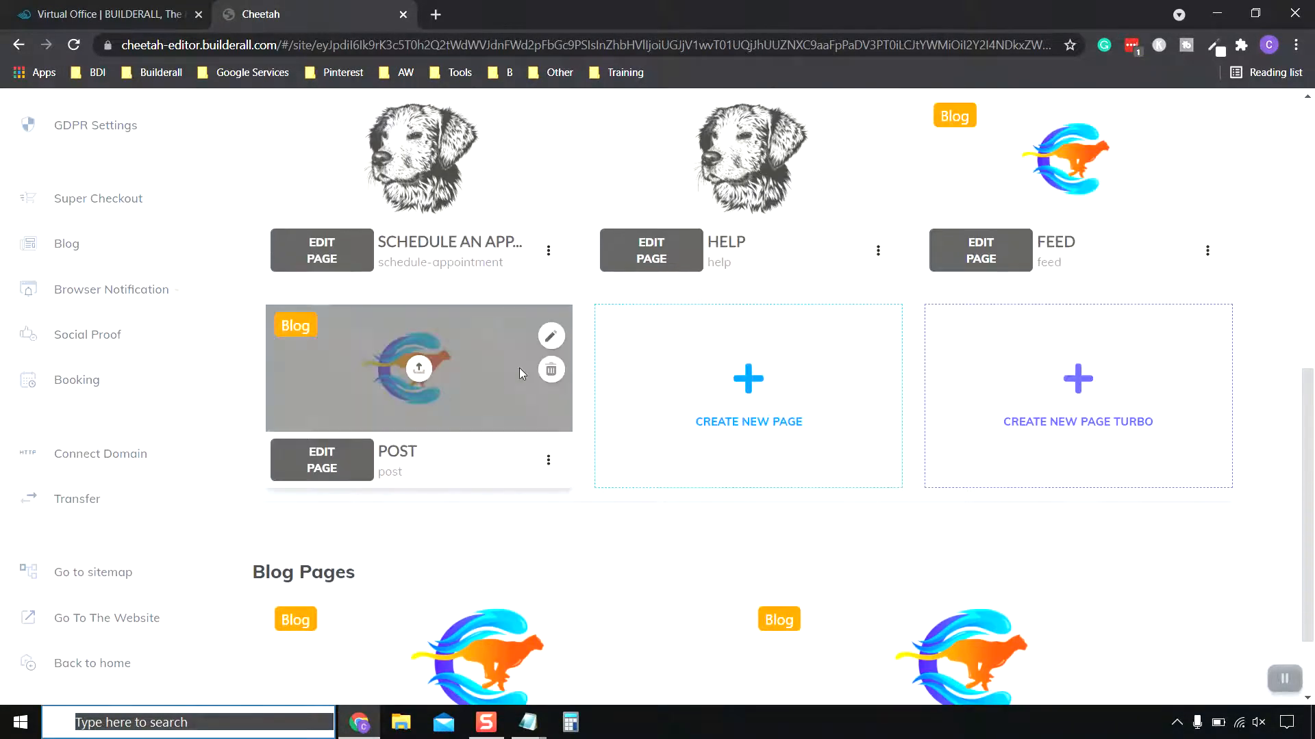
scroll(868, 399, "up", 9)
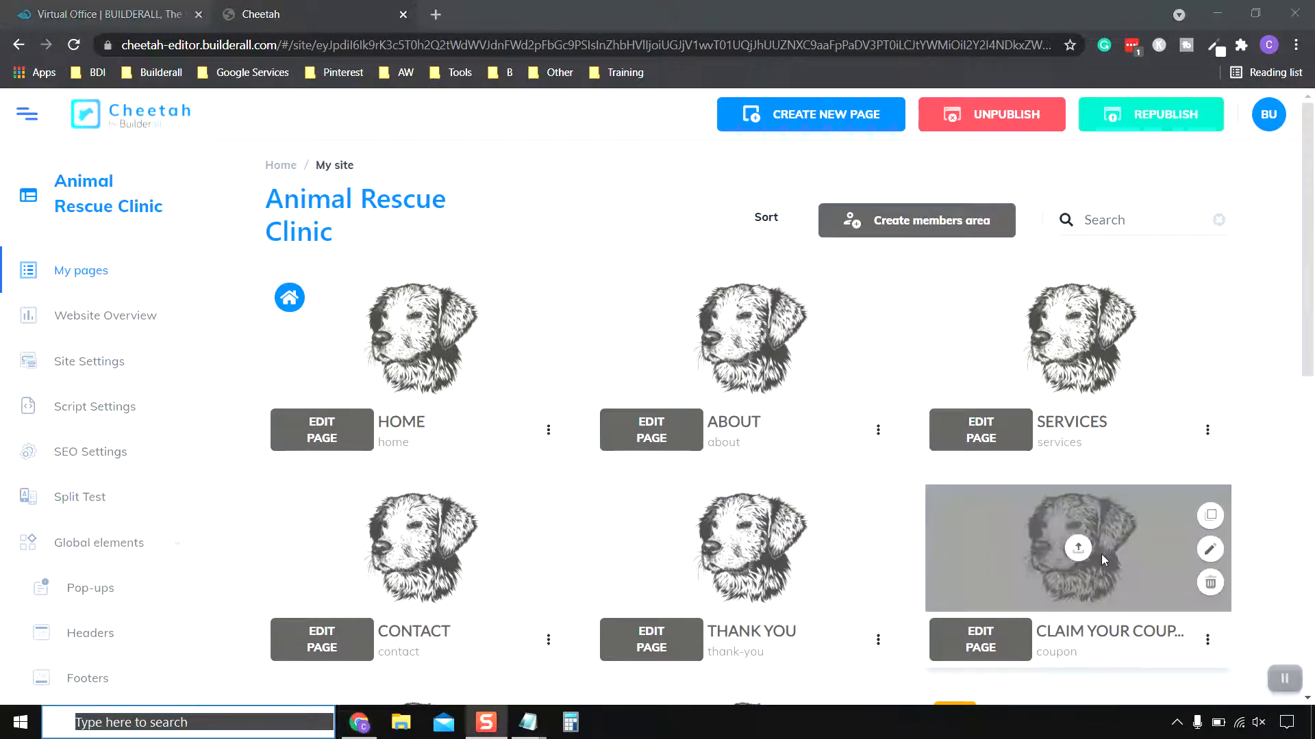
Step: Open the Feed page for editing and look over its template layout
scroll(1221, 498, "down", 4)
scroll(1221, 499, "down", 3)
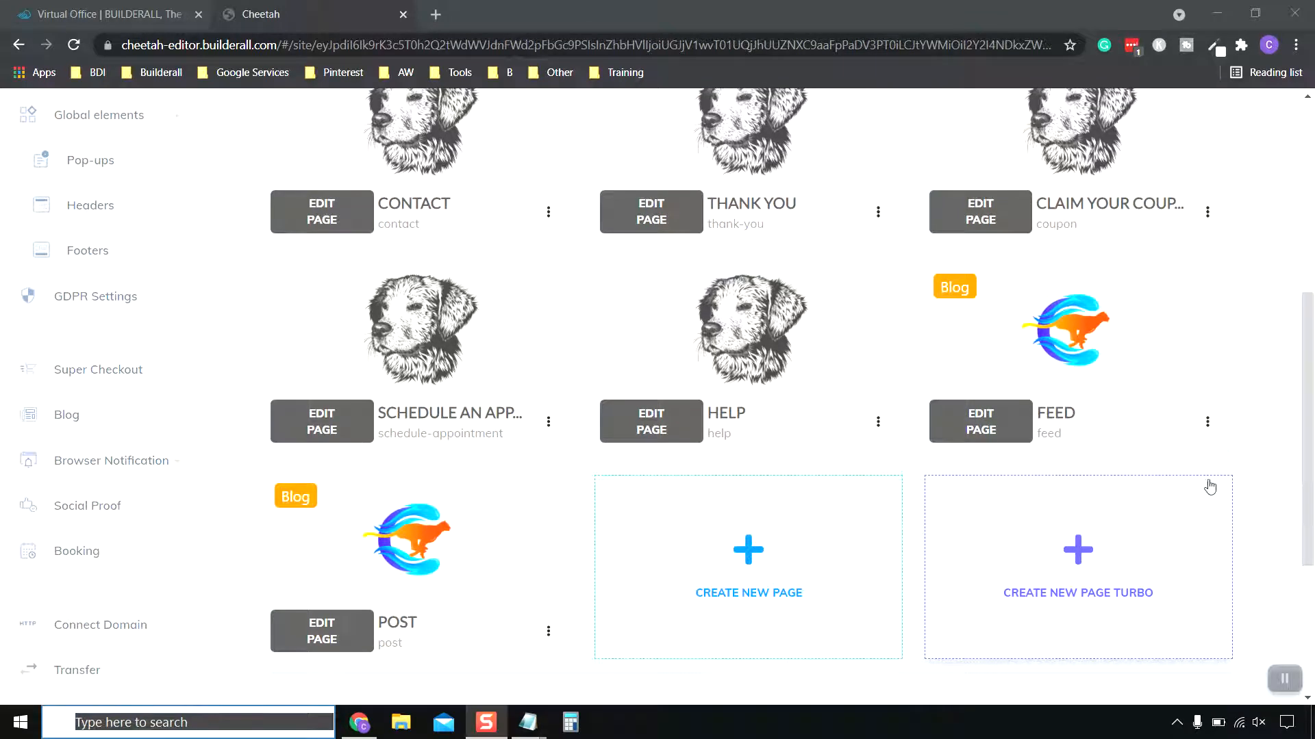
left_click(988, 430)
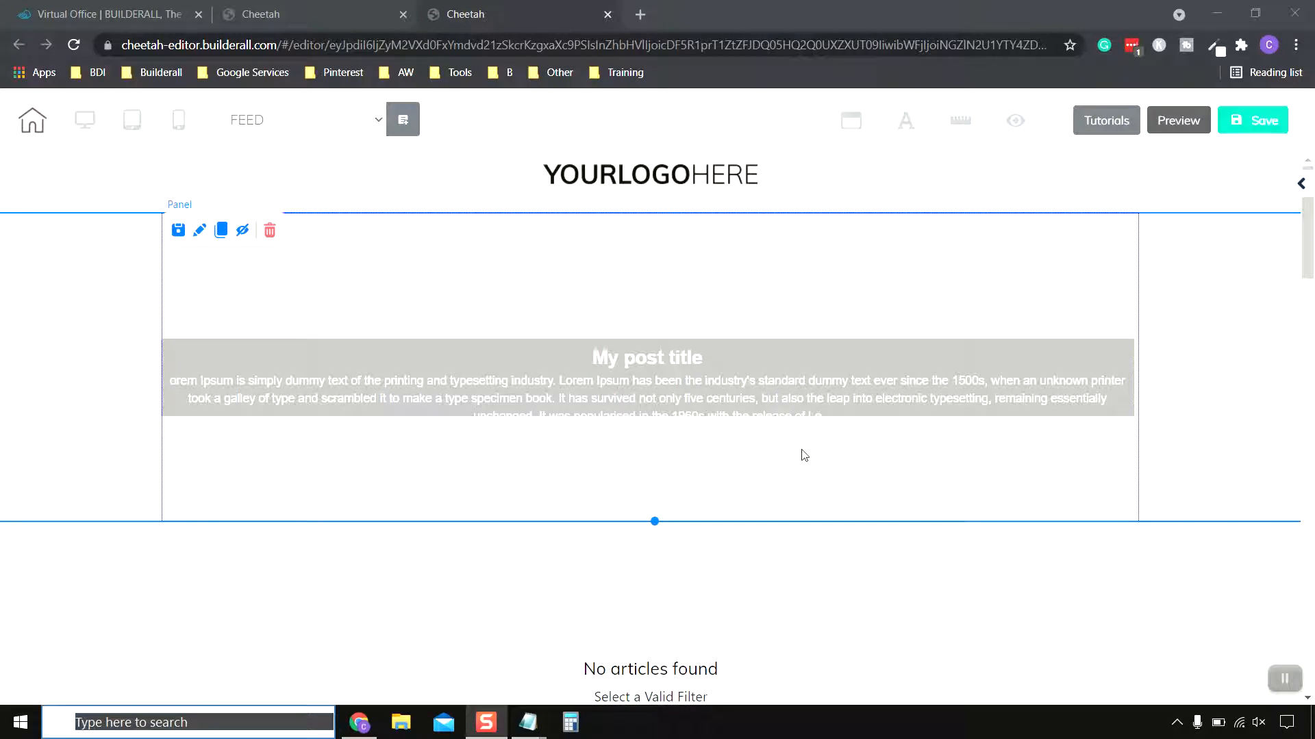
scroll(813, 457, "down", 2)
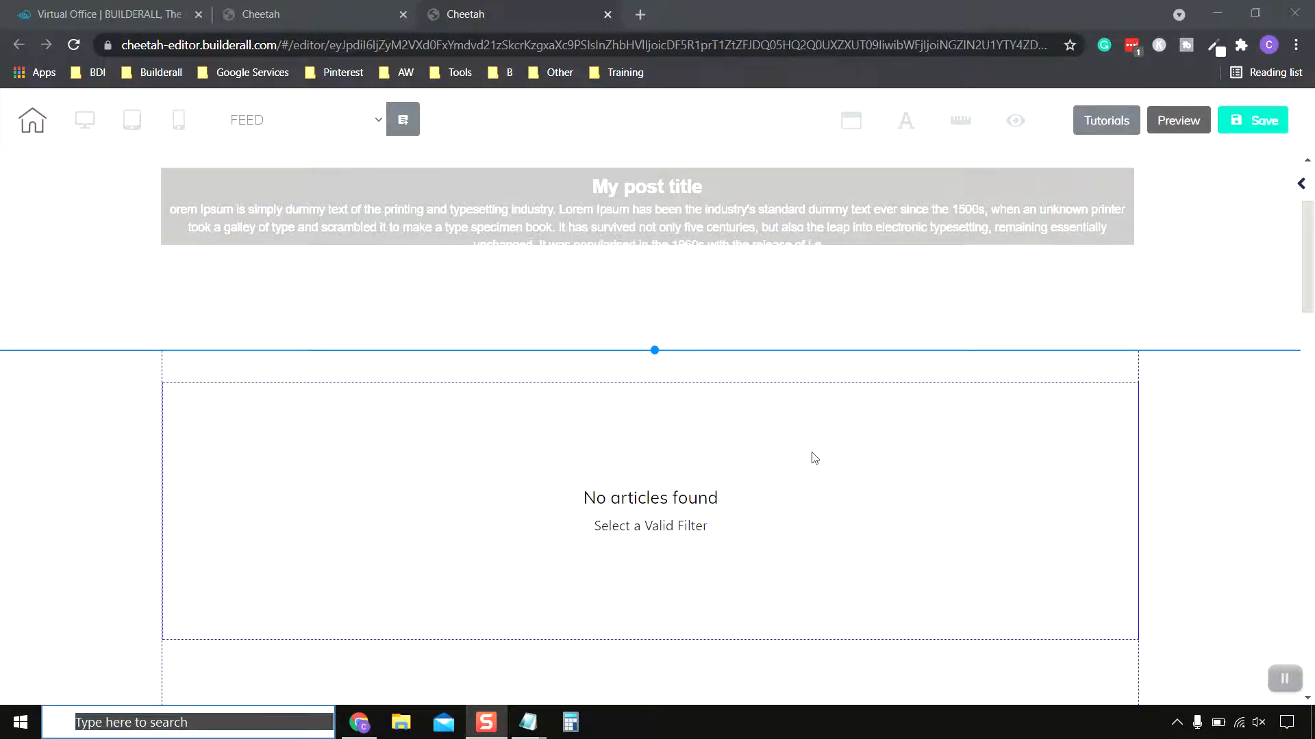
scroll(814, 457, "down", 5)
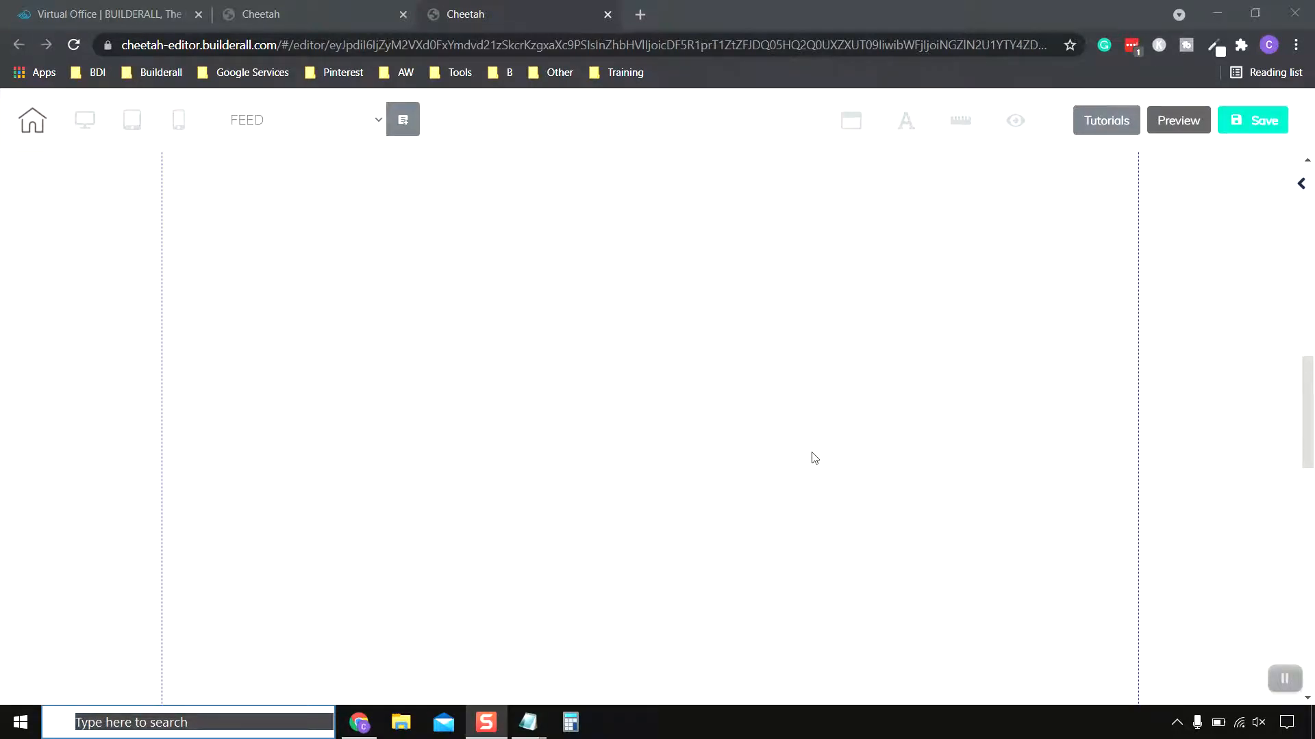
scroll(808, 457, "up", 7)
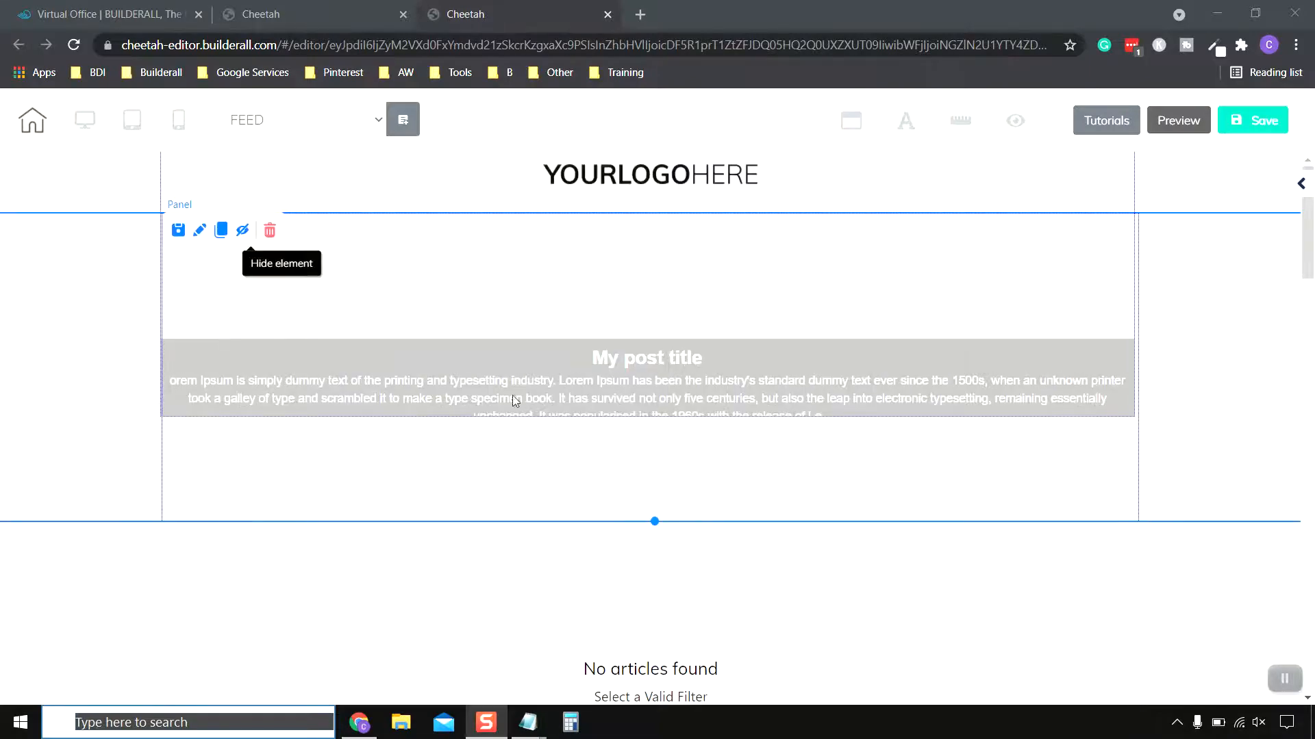
Step: Delete the panel containing the "My post title" sample above the posts list on the Feed page
left_click(602, 393)
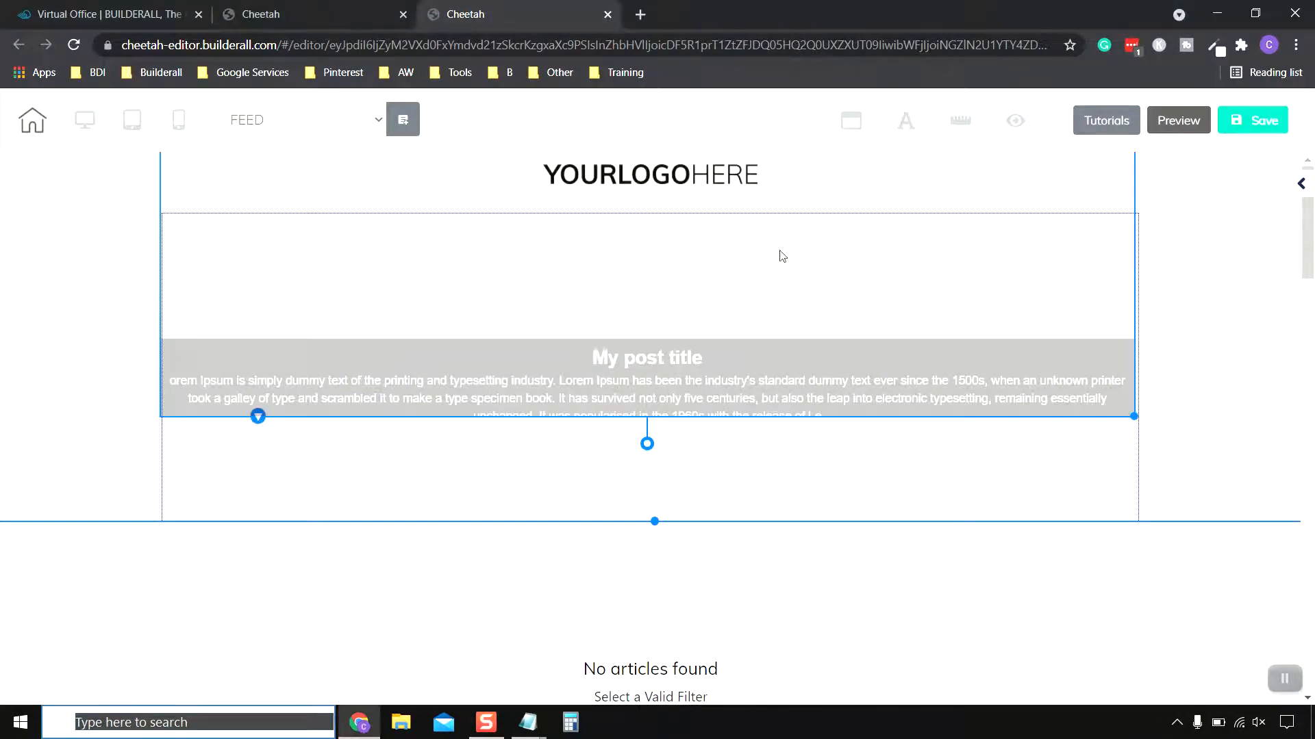
scroll(1014, 306, "down", 1)
scroll(648, 434, "up", 1)
left_click(651, 430)
left_click(269, 231)
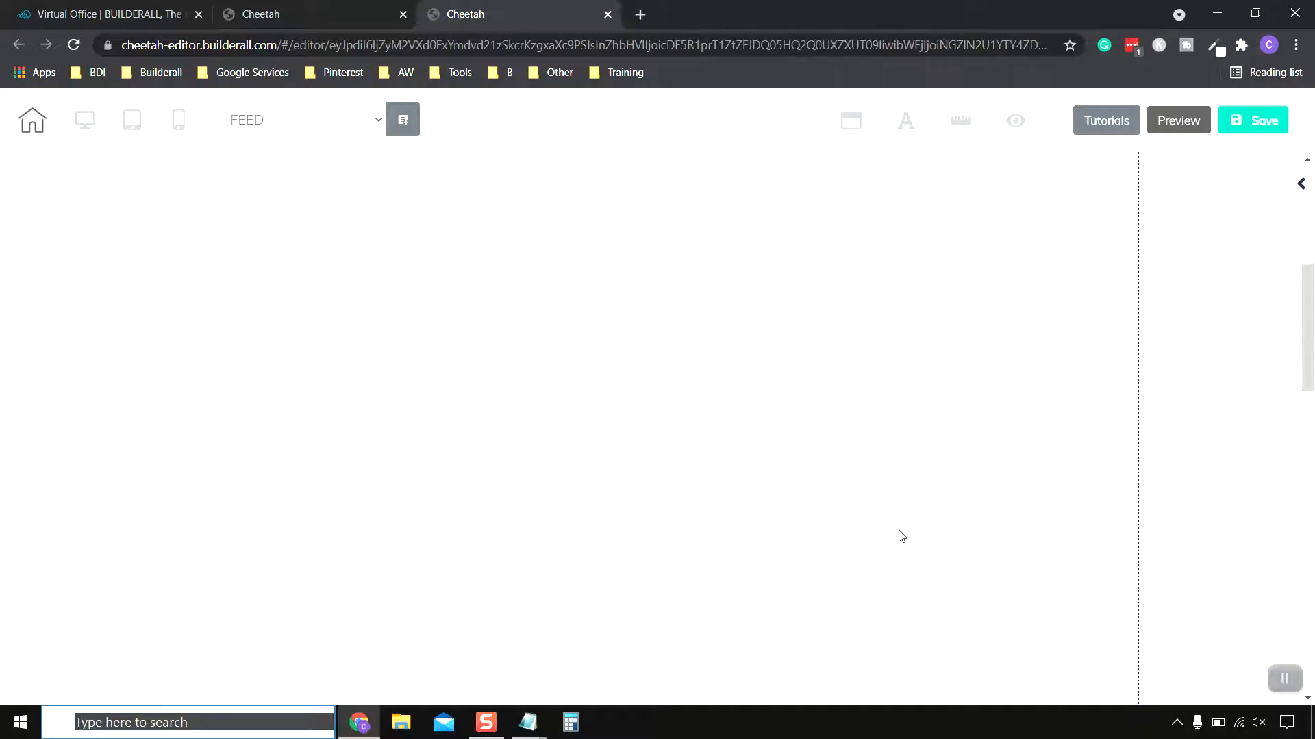
left_click(657, 452)
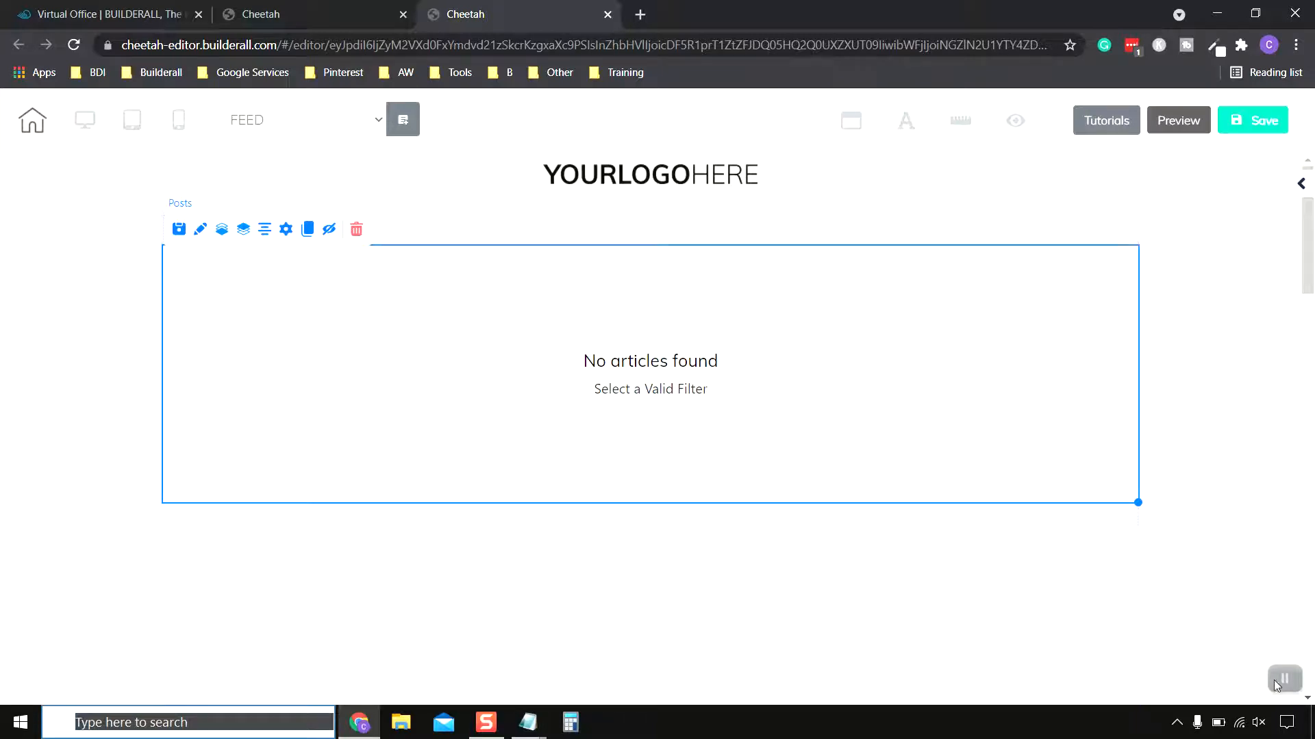
scroll(943, 550, "down", 5)
scroll(935, 541, "up", 5)
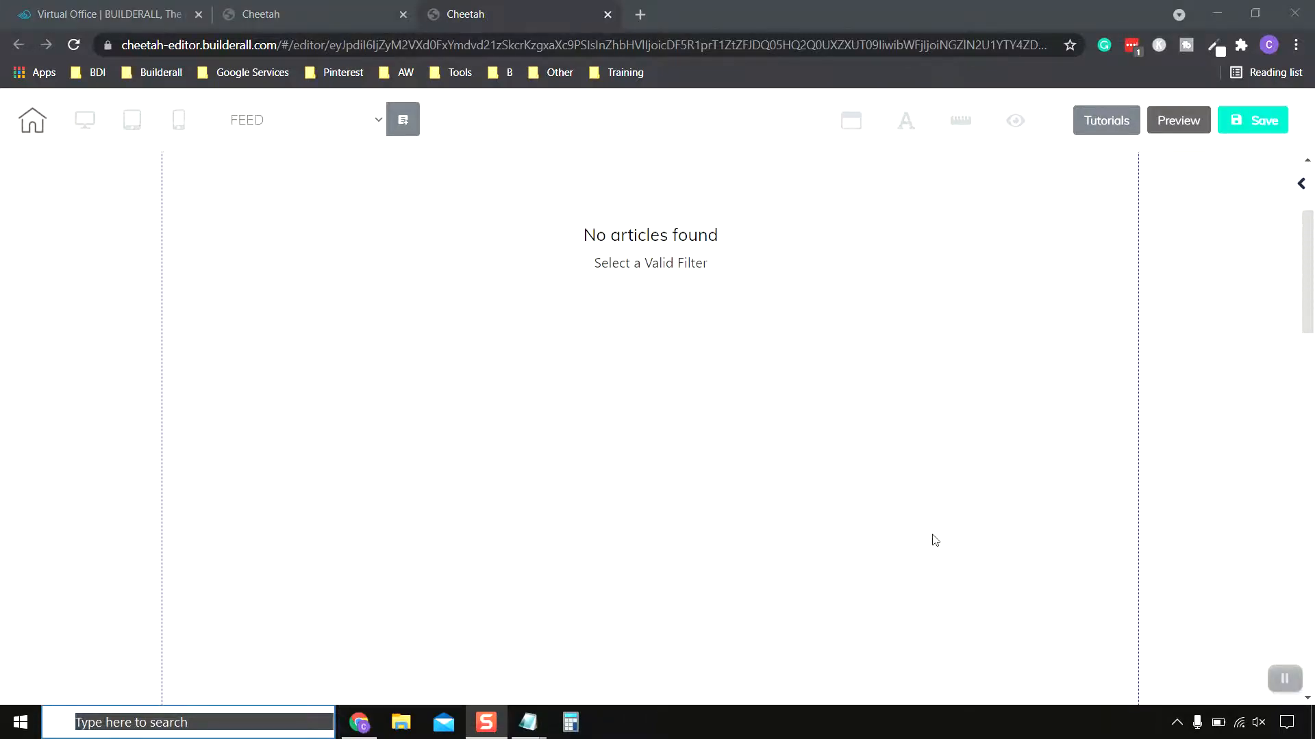
Step: Save the Feed page, publish the site, and close the page's editor
left_click(1259, 122)
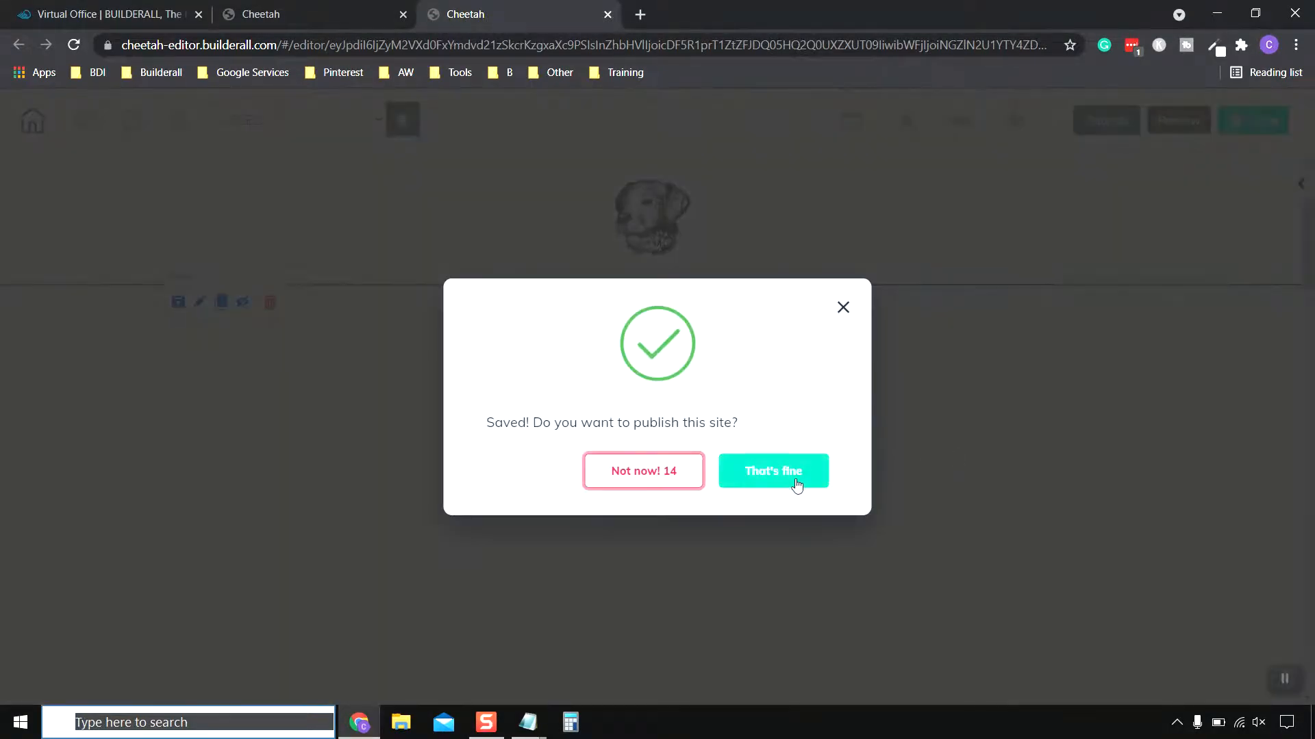
left_click(794, 481)
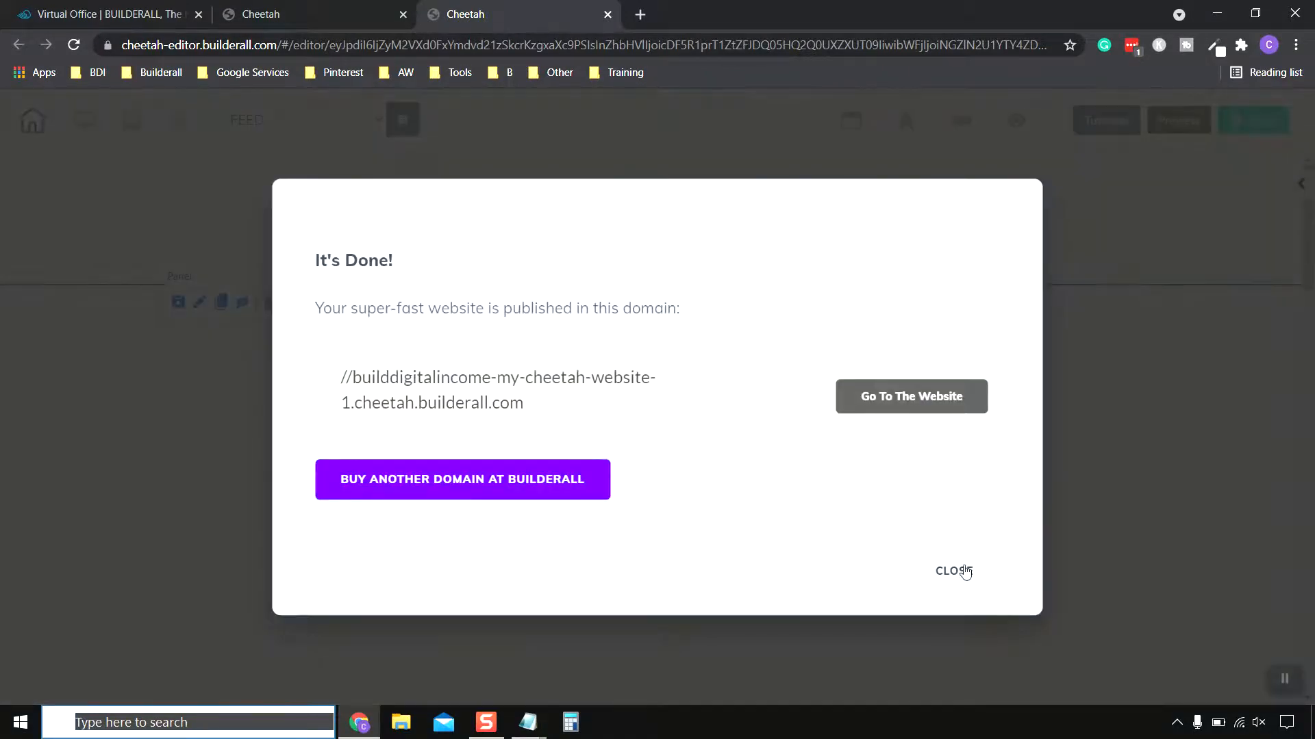
left_click(959, 573)
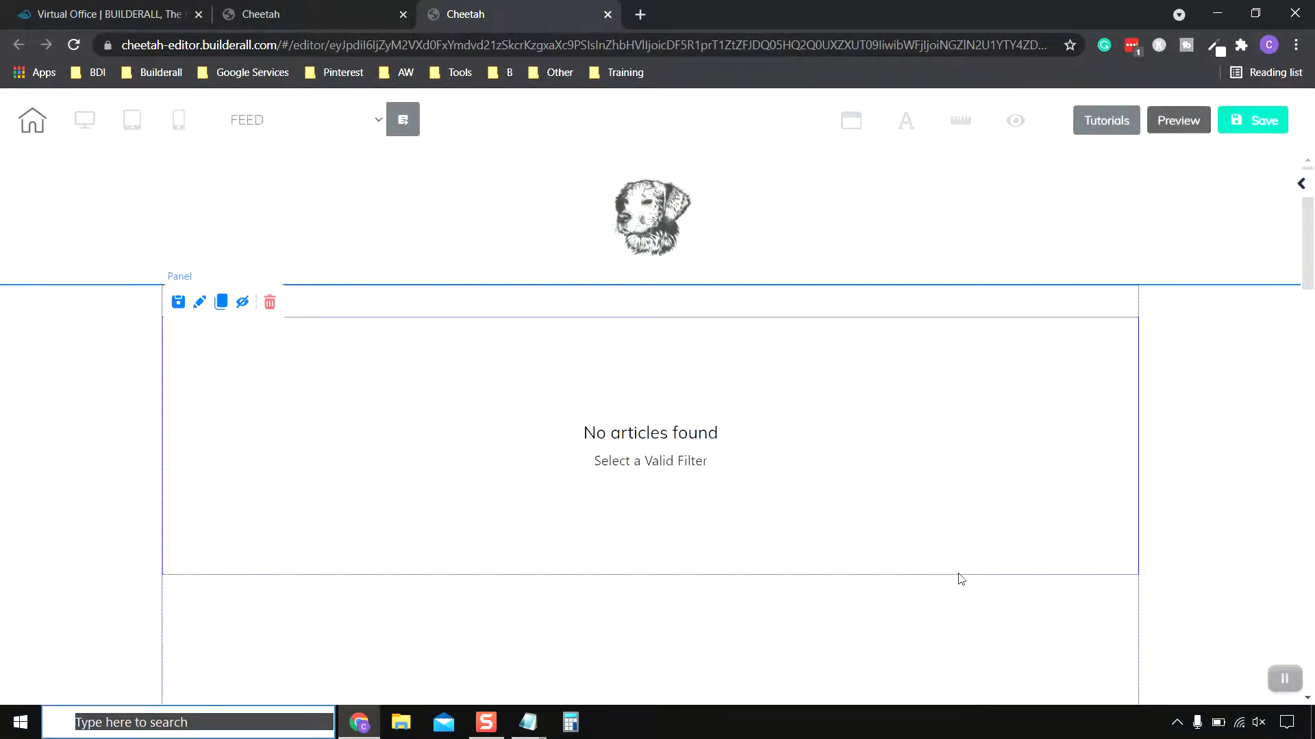
left_click(607, 14)
left_click(733, 136)
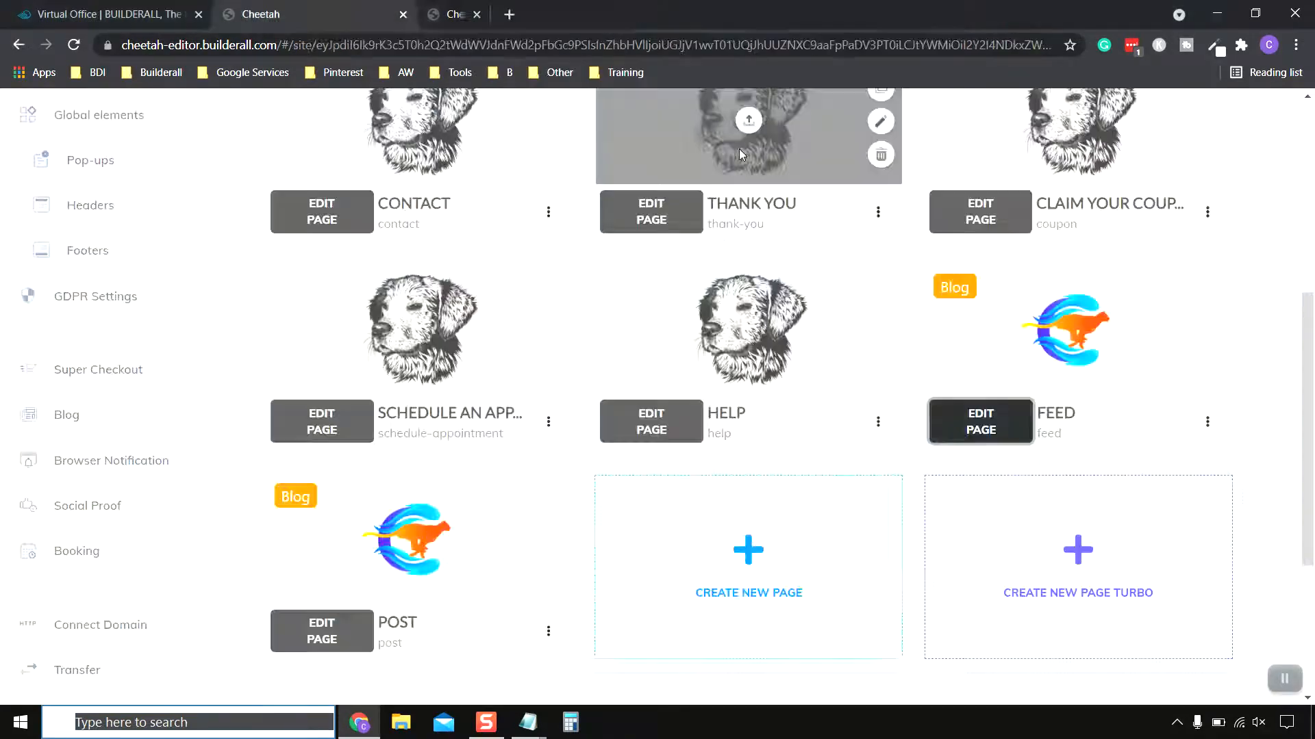
Step: Check the reordered page list and republish the Animal Rescue Clinic site
scroll(866, 425, "up", 6)
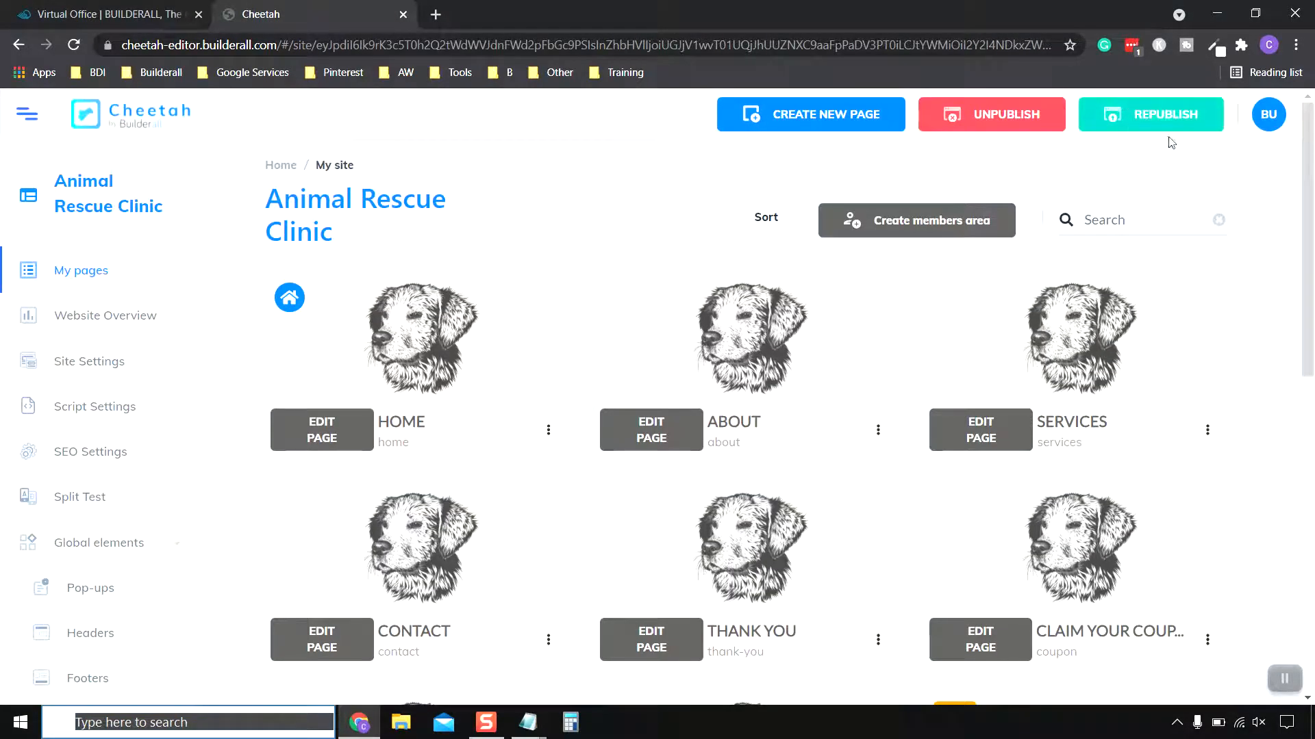
mouse_move(431, 490)
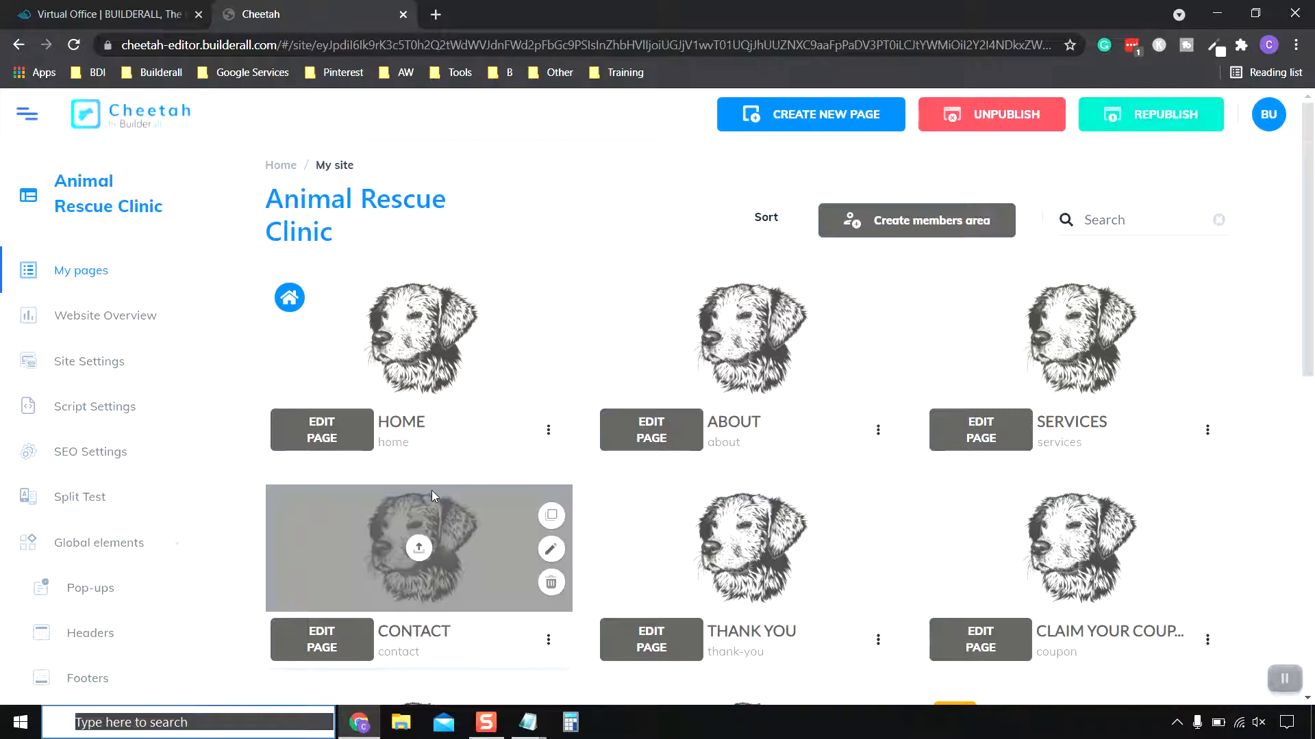
scroll(431, 491, "down", 10)
scroll(433, 491, "up", 10)
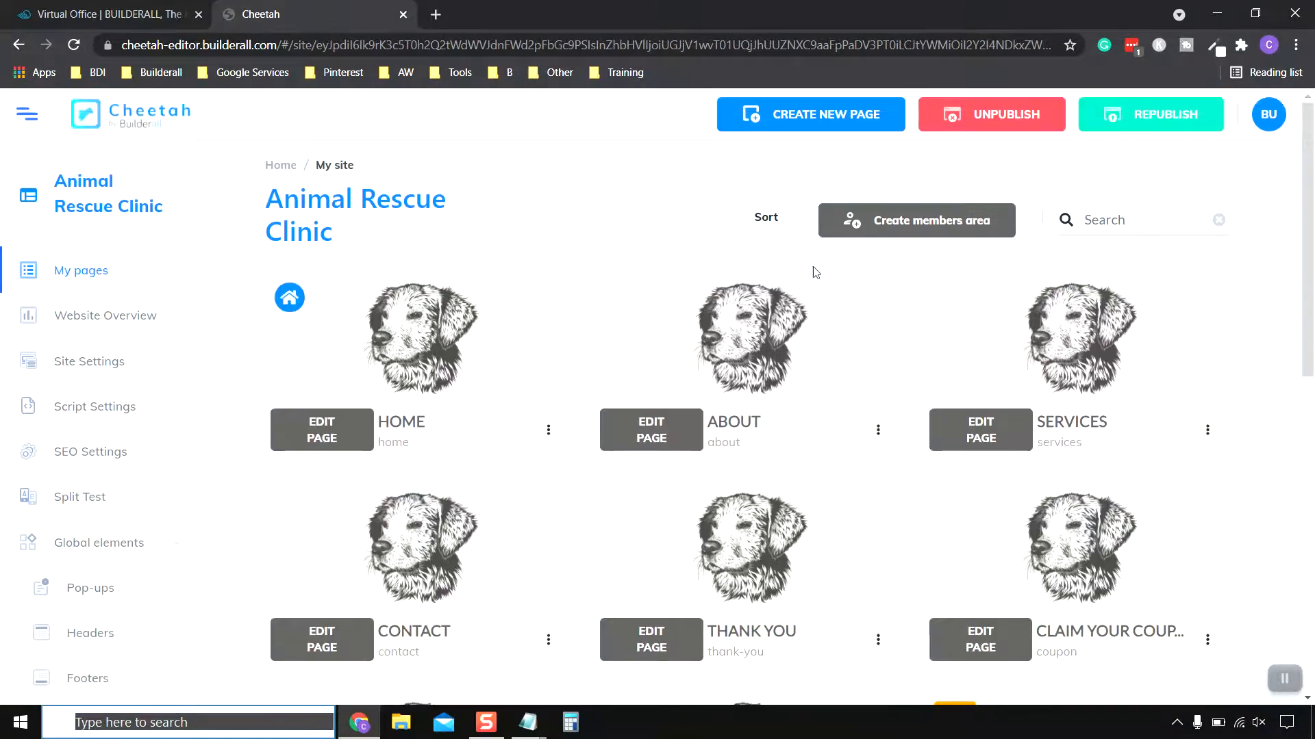
left_click(1163, 126)
mouse_move(1071, 575)
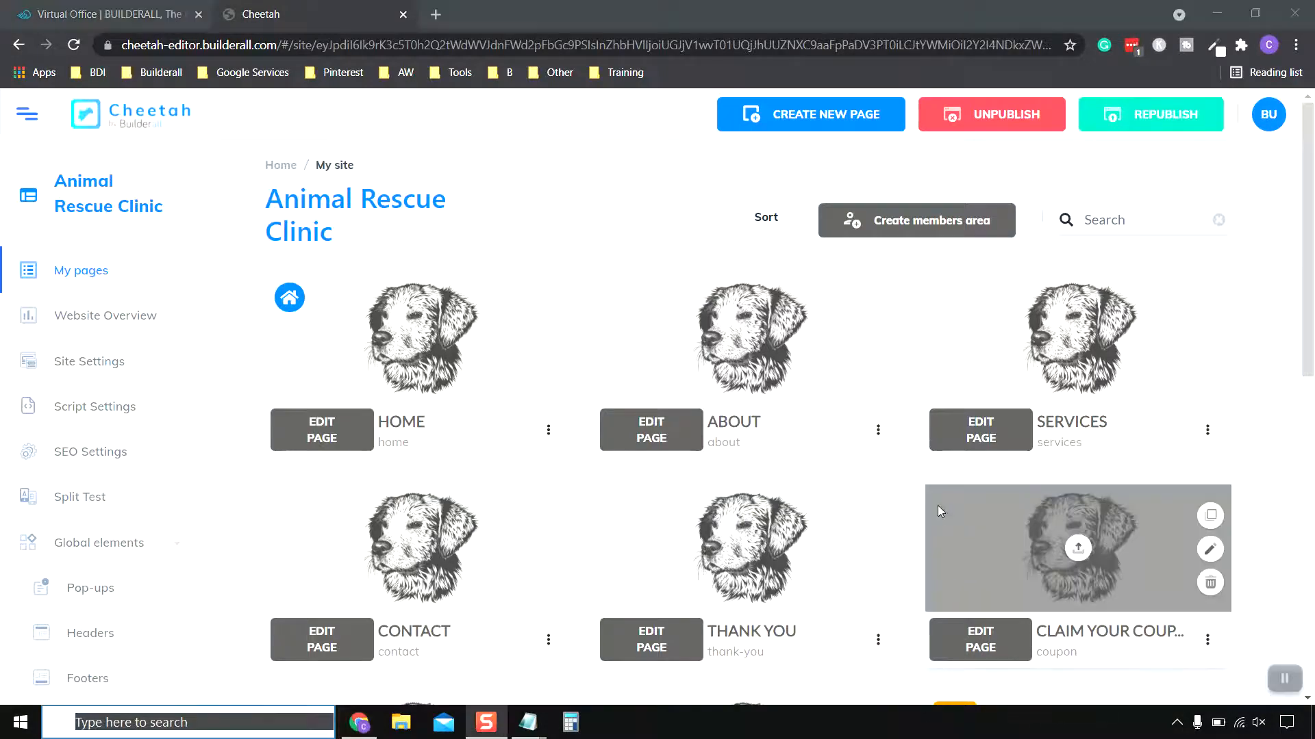
Step: Open the Post page for editing, select its post element, and examine the template layout down to the footer
scroll(753, 418, "down", 10)
scroll(753, 439, "up", 2)
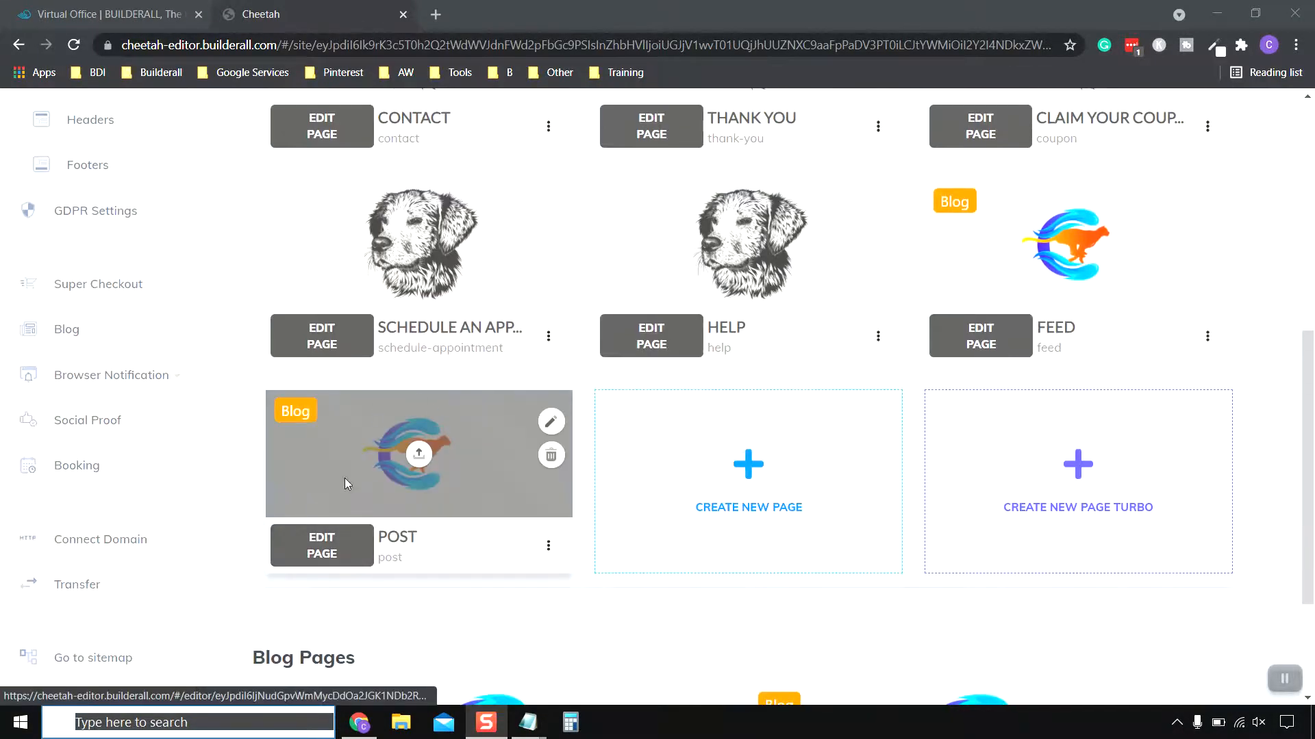
left_click(332, 547)
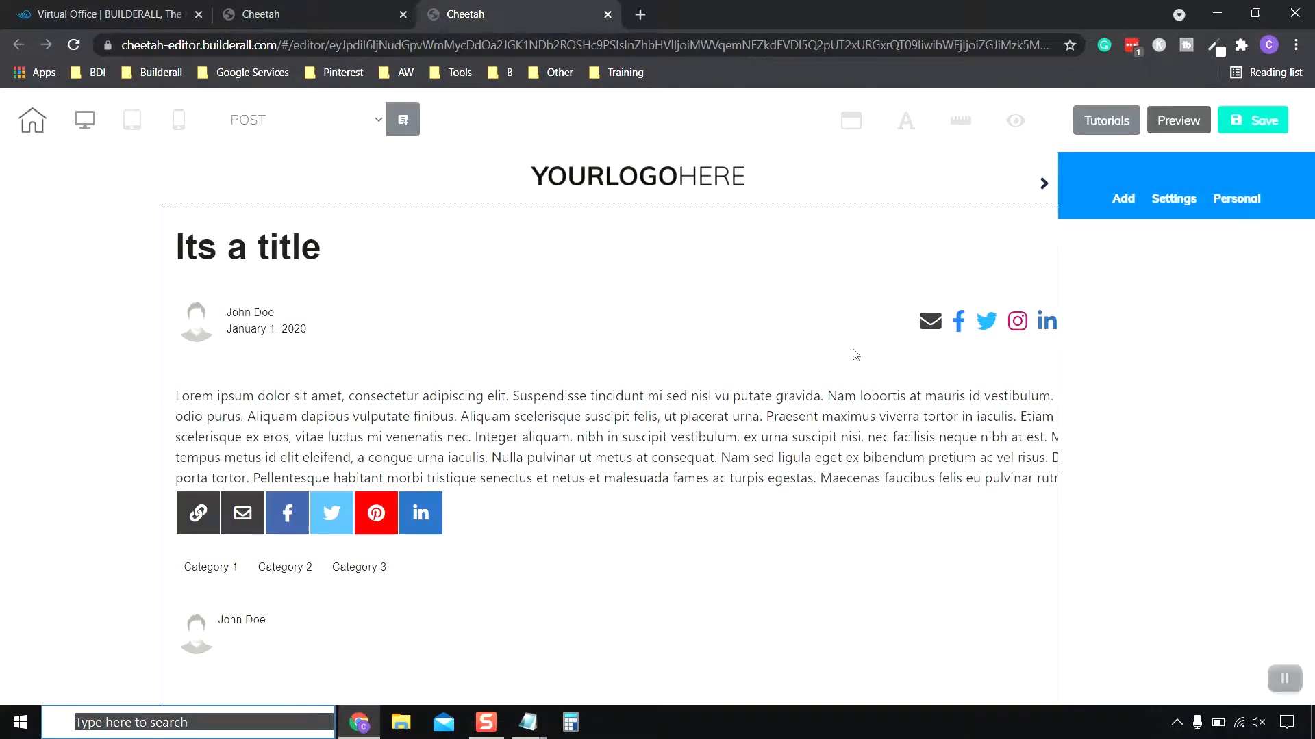
left_click(770, 324)
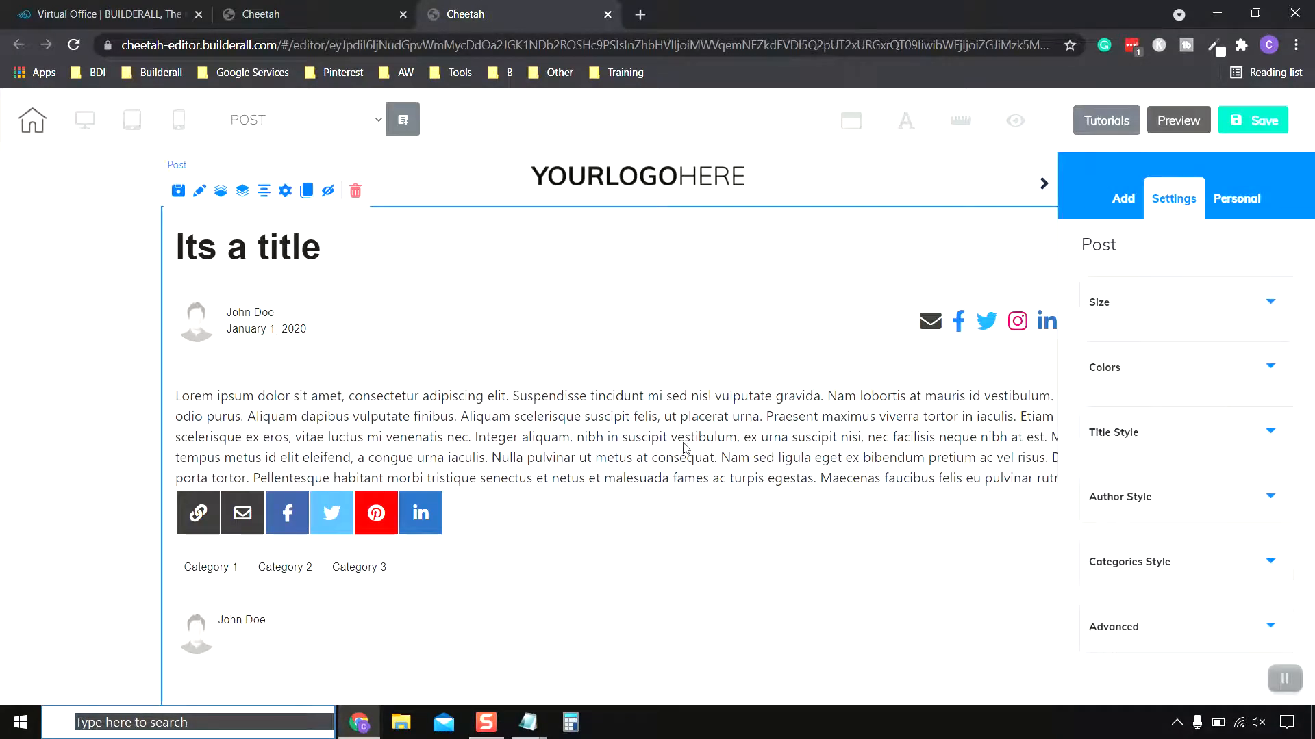
scroll(687, 505, "down", 3)
scroll(690, 506, "up", 3)
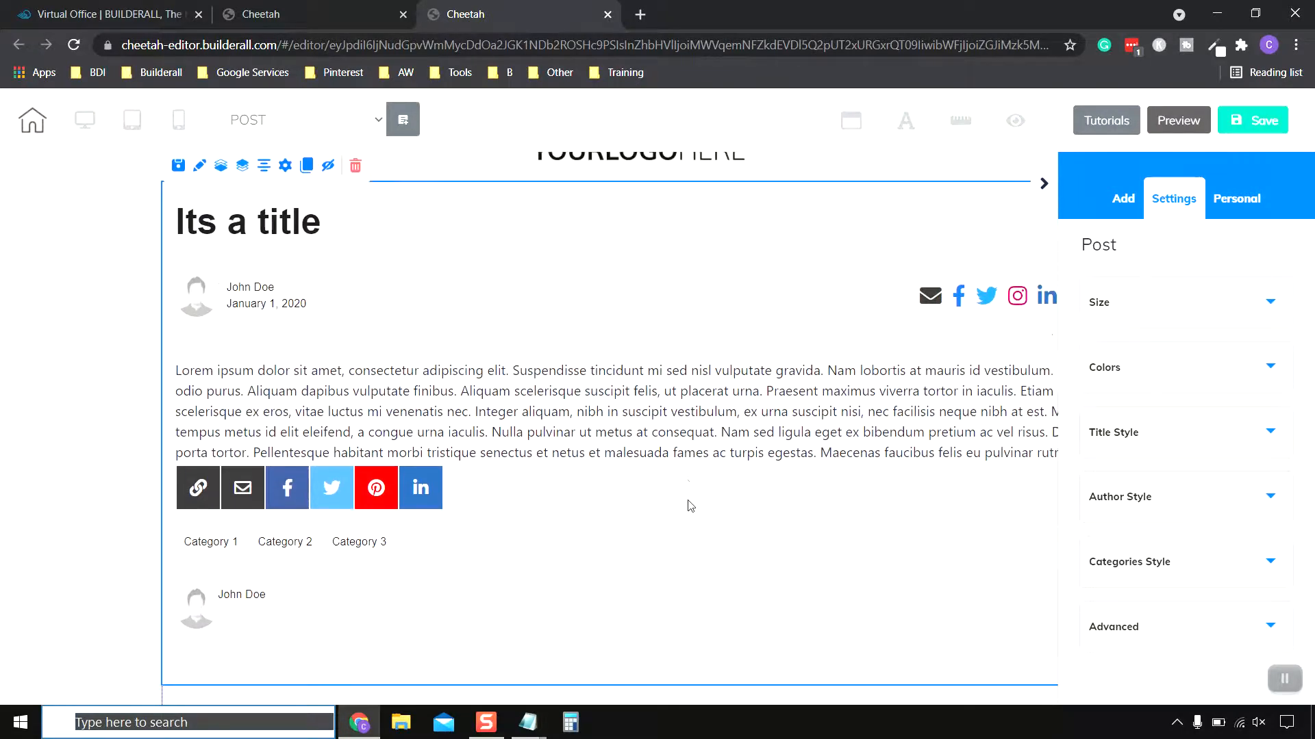
scroll(690, 506, "down", 10)
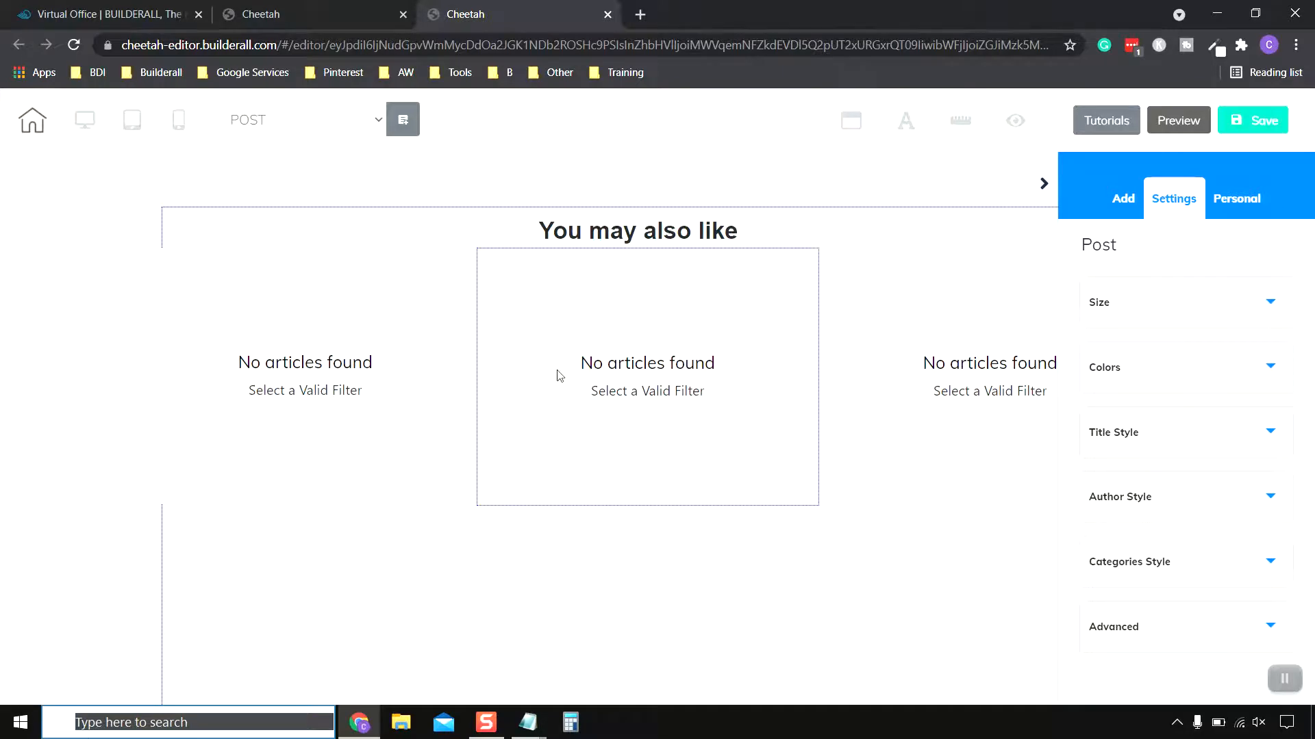
scroll(605, 421, "down", 3)
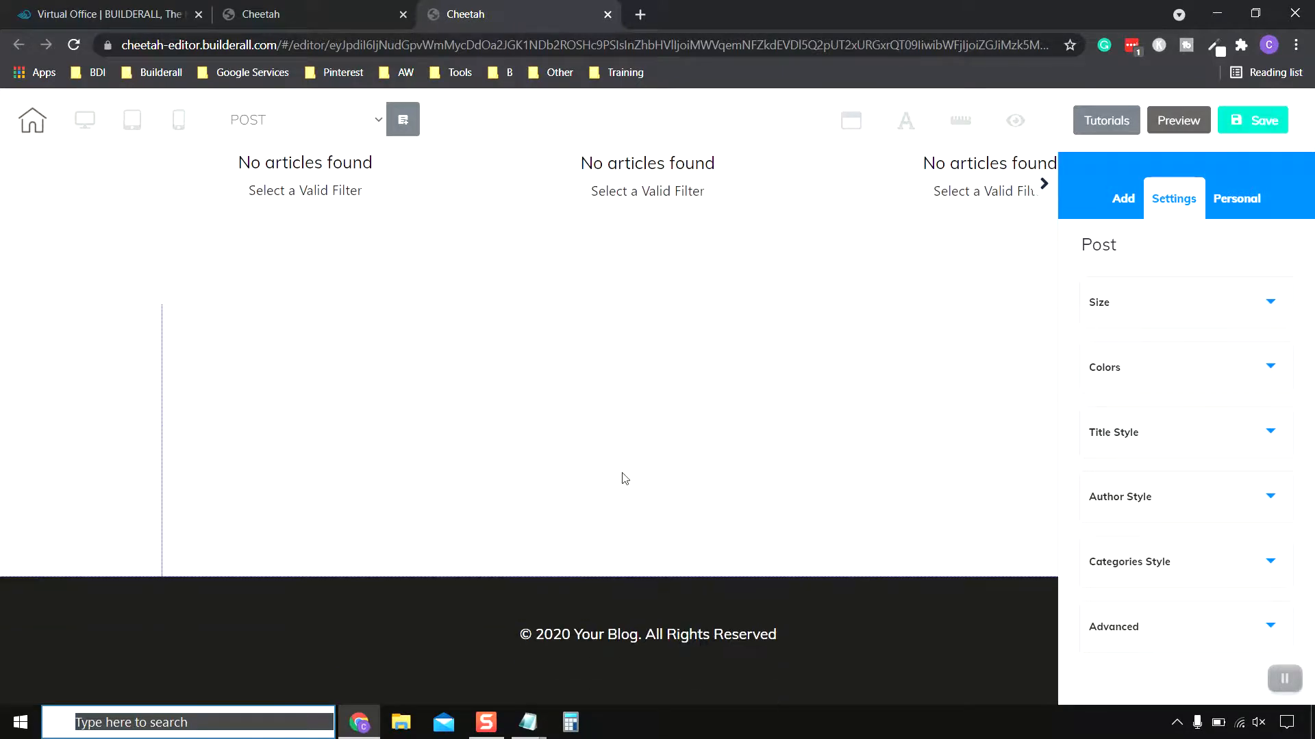
Step: Replace the YOURLOGOHERE placeholder in the Post page header with the dog drawing "animal rescue clinic - share i..." from the user files
scroll(624, 478, "up", 12)
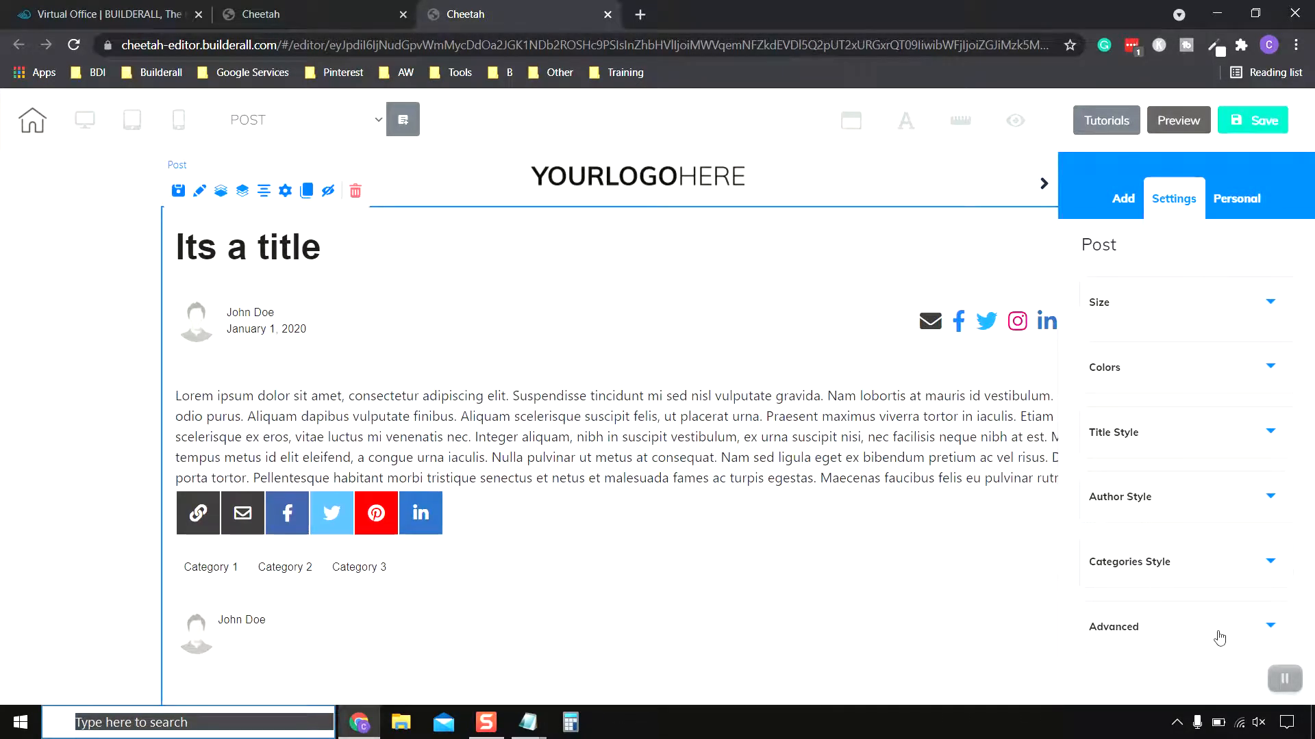
left_click(631, 185)
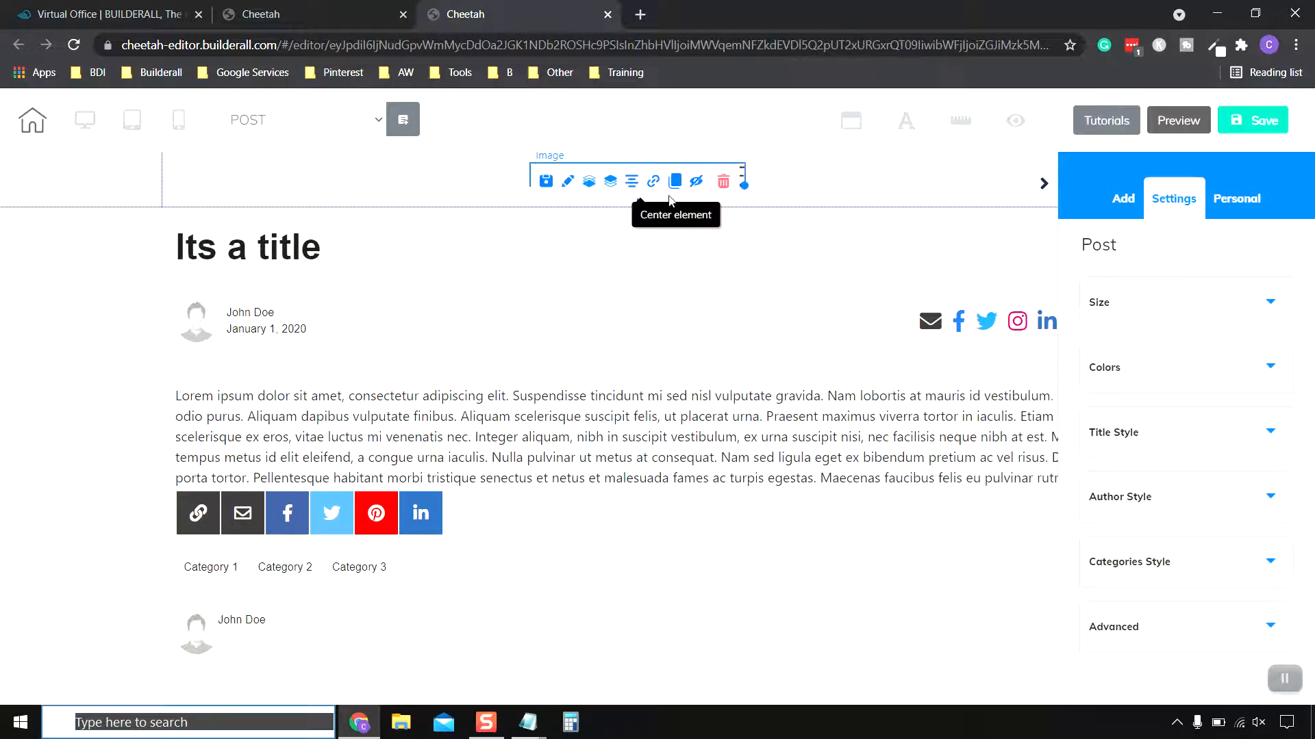
left_click(568, 182)
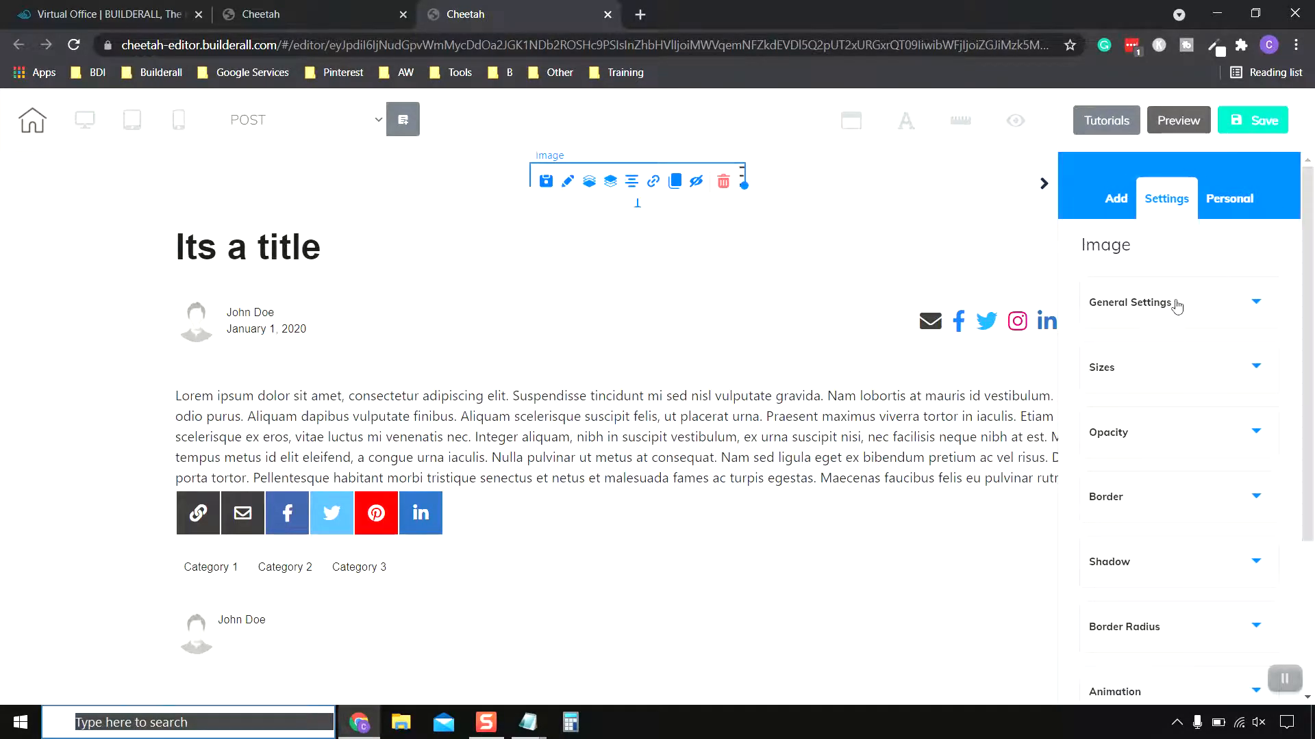
left_click(1176, 306)
scroll(1175, 356, "down", 2)
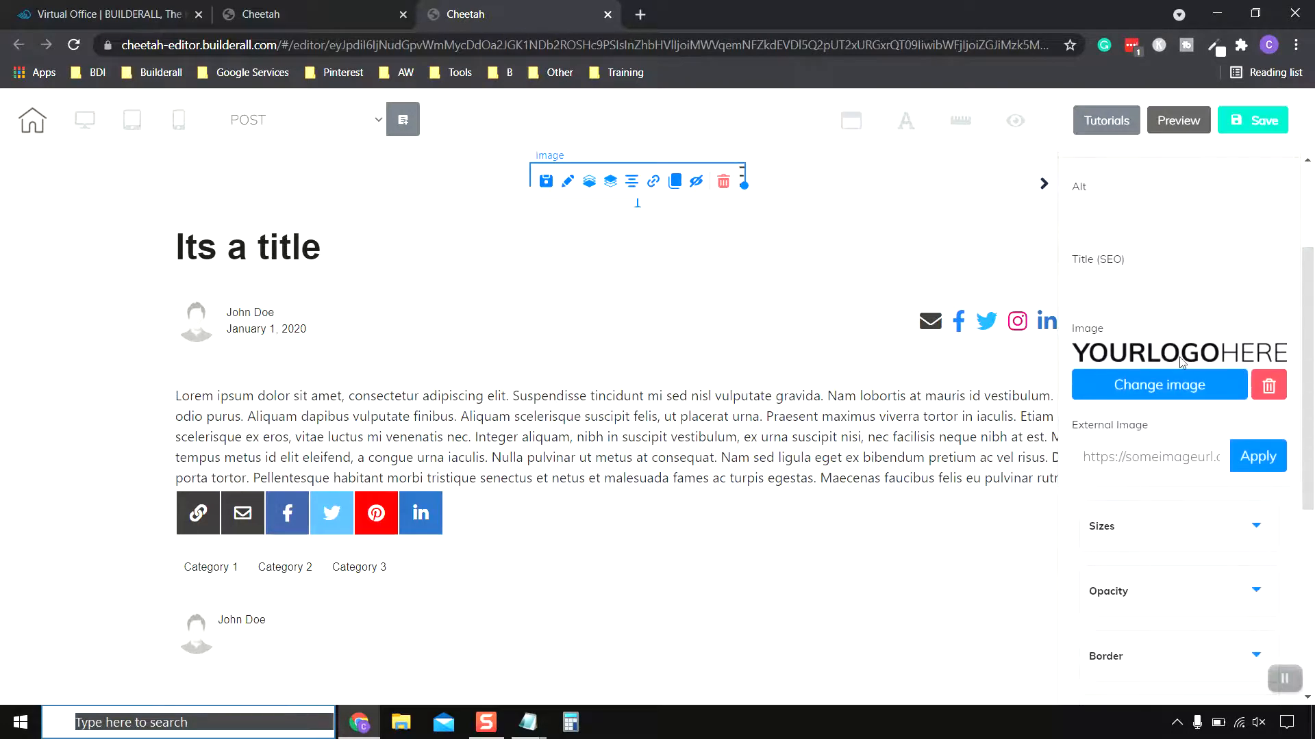
left_click(1175, 392)
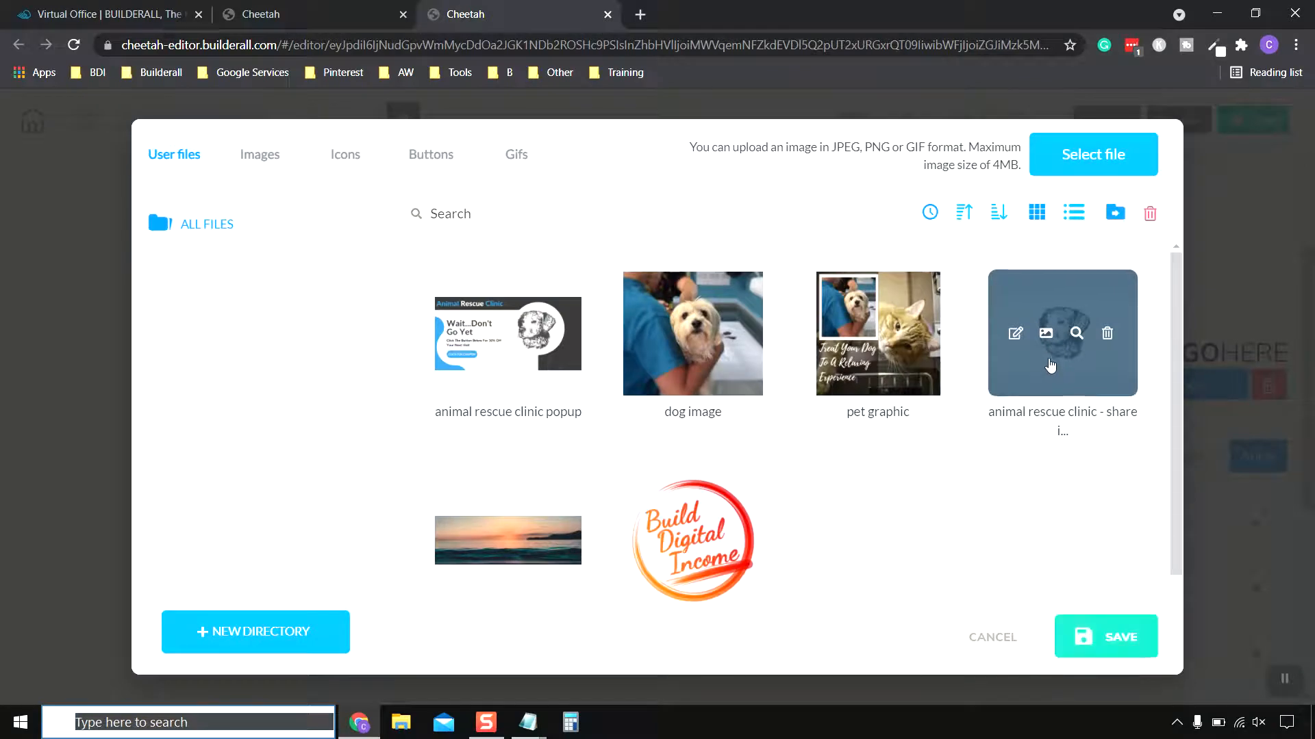
left_click(1051, 367)
left_click(1116, 639)
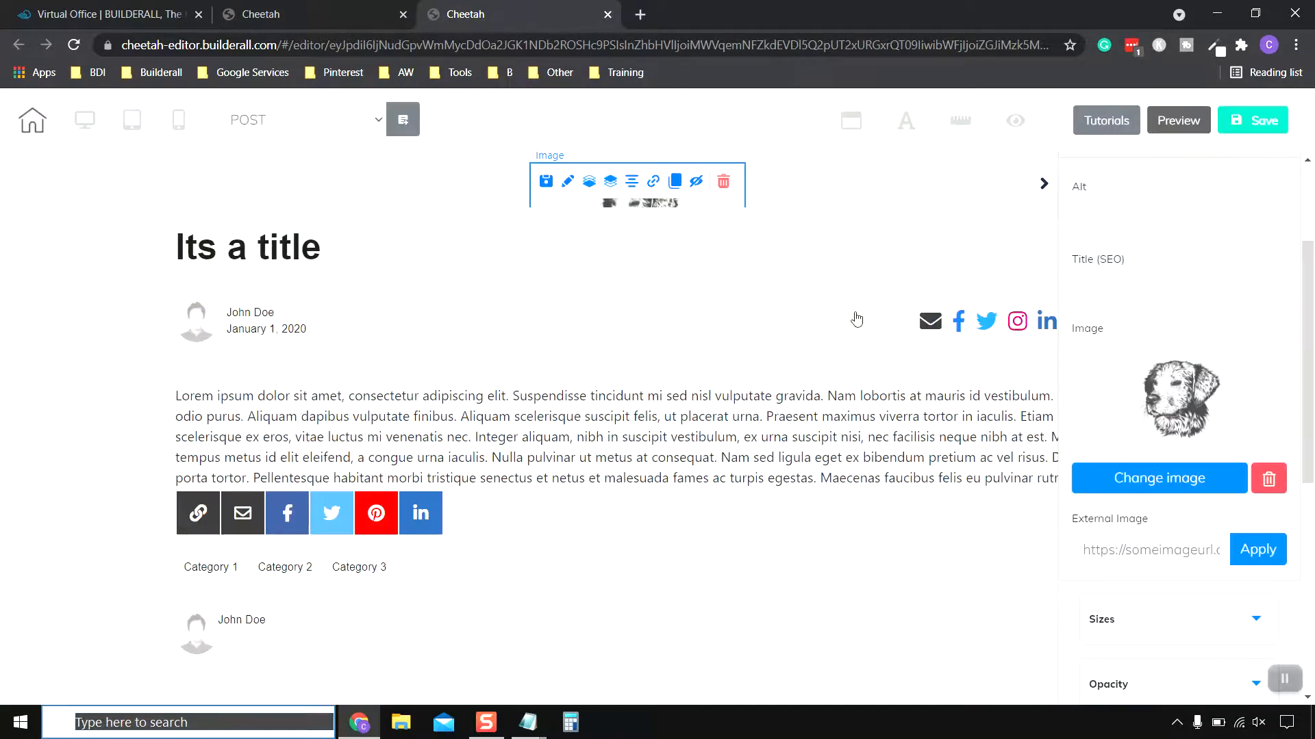
Step: Extend the header panel of the Post page downward so that the whole dog logo fits above the post title
left_click(698, 292)
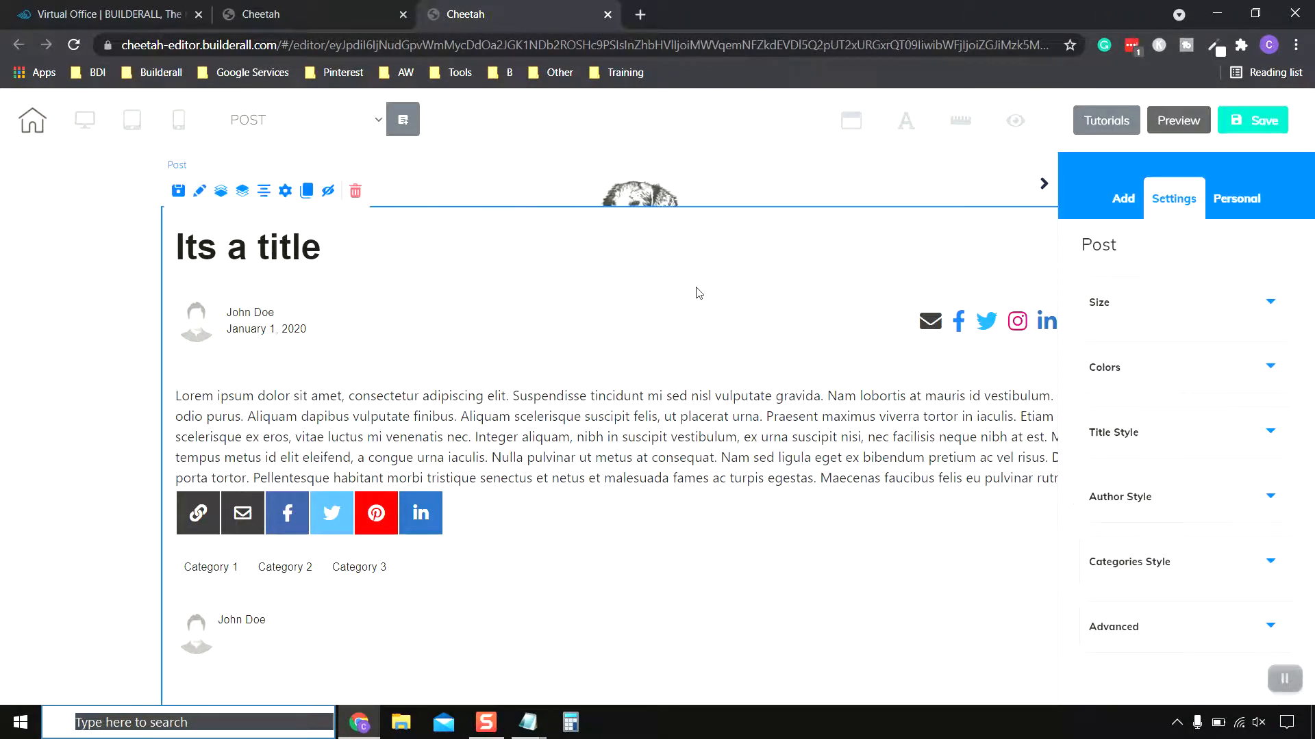
scroll(676, 321, "down", 1)
scroll(677, 320, "up", 1)
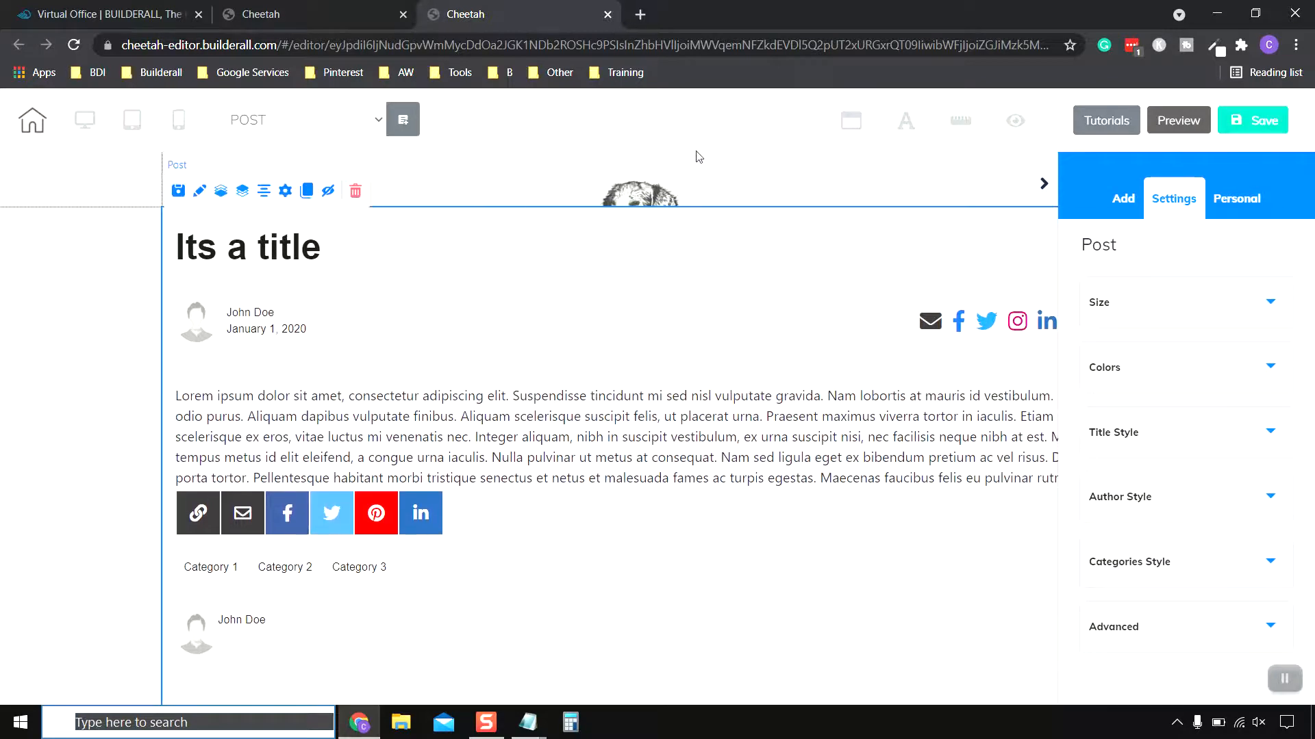
left_click(714, 185)
left_click(740, 302)
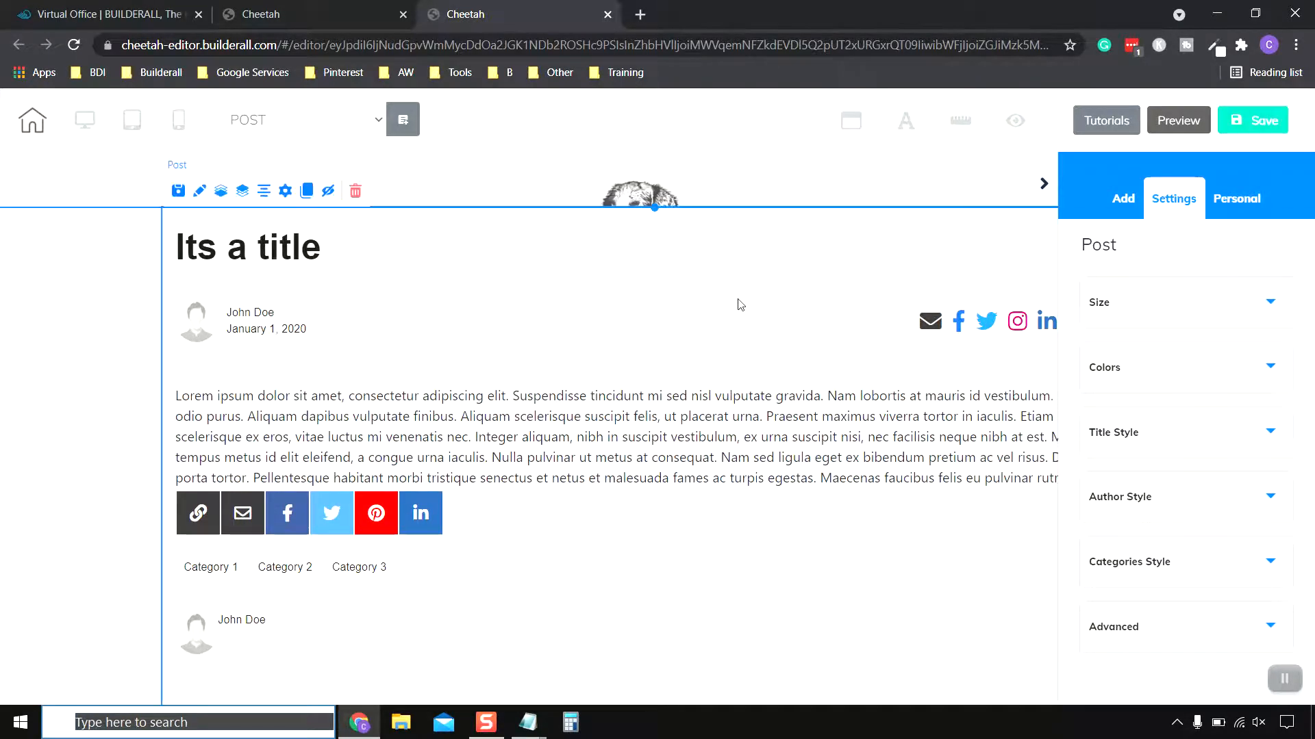
scroll(738, 303, "up", 1)
left_click_drag(653, 208, 650, 277)
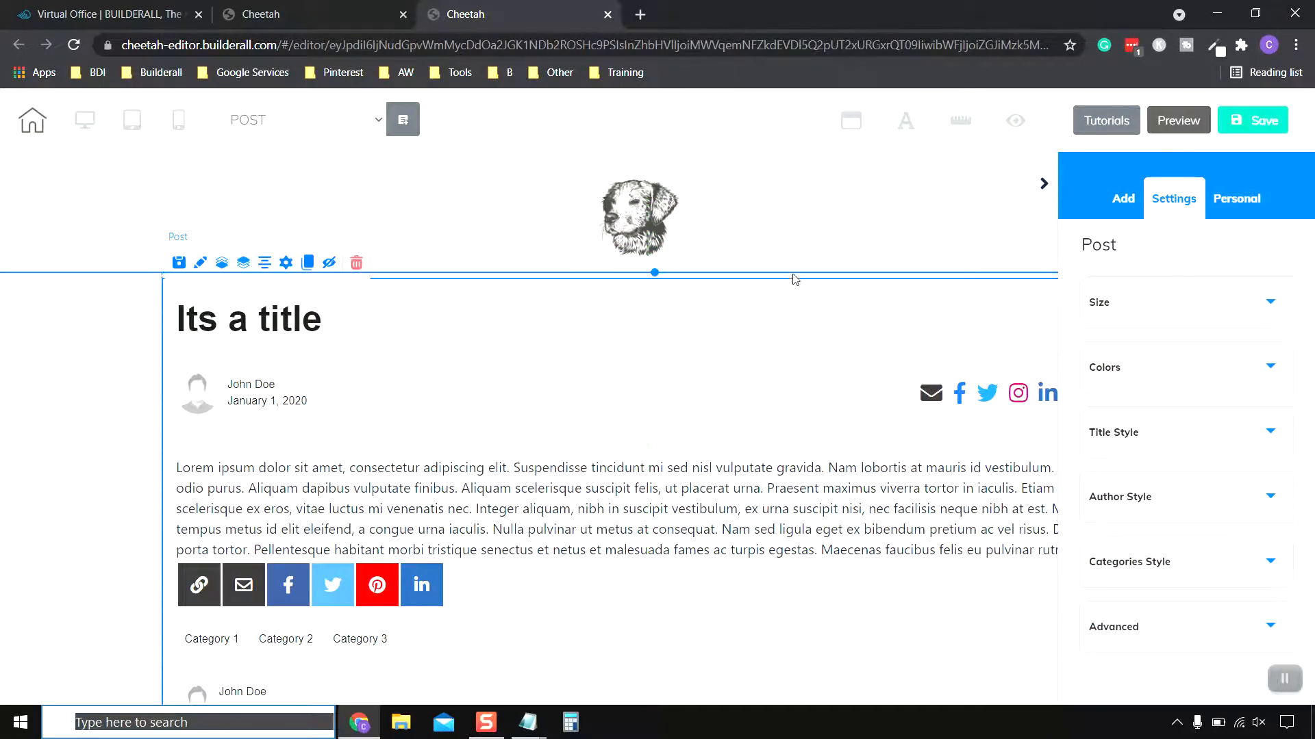
left_click(809, 200)
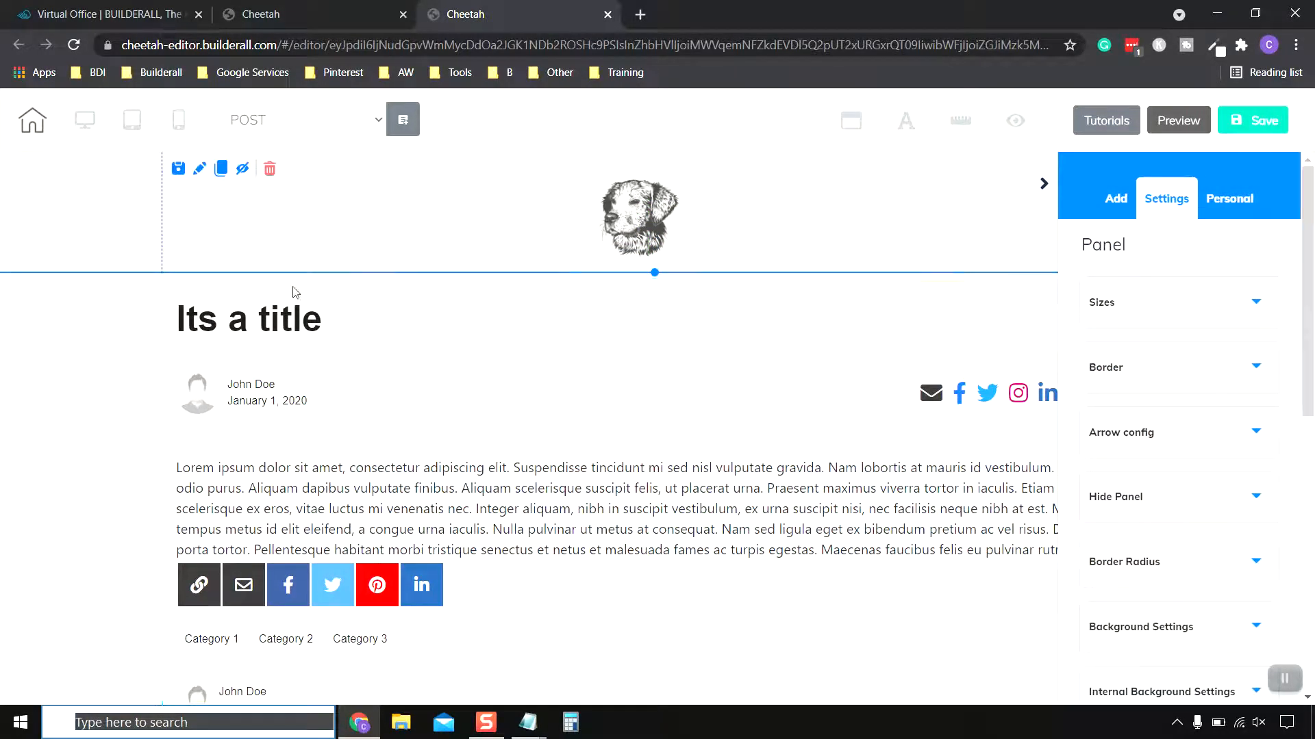
Step: Save the Post page, publish the site, and dismiss the publishing confirmation
left_click(1279, 127)
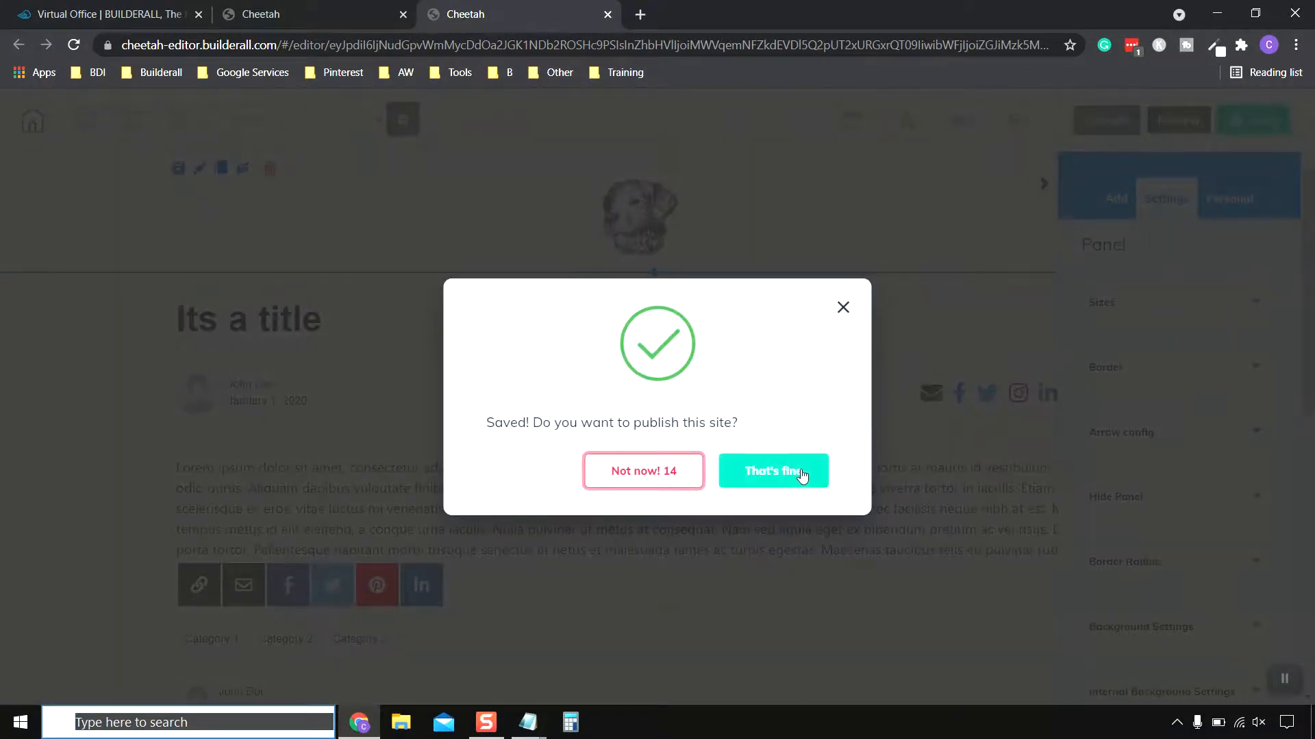
left_click(802, 471)
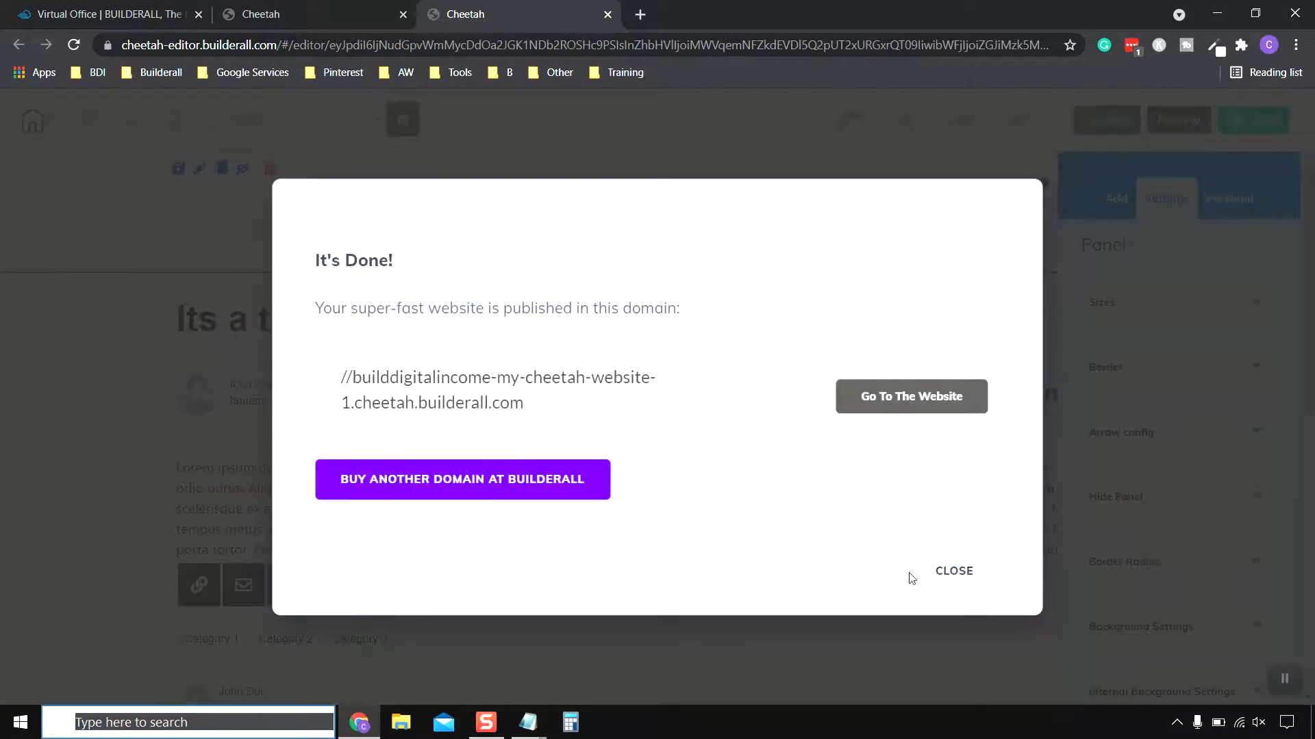
left_click(955, 572)
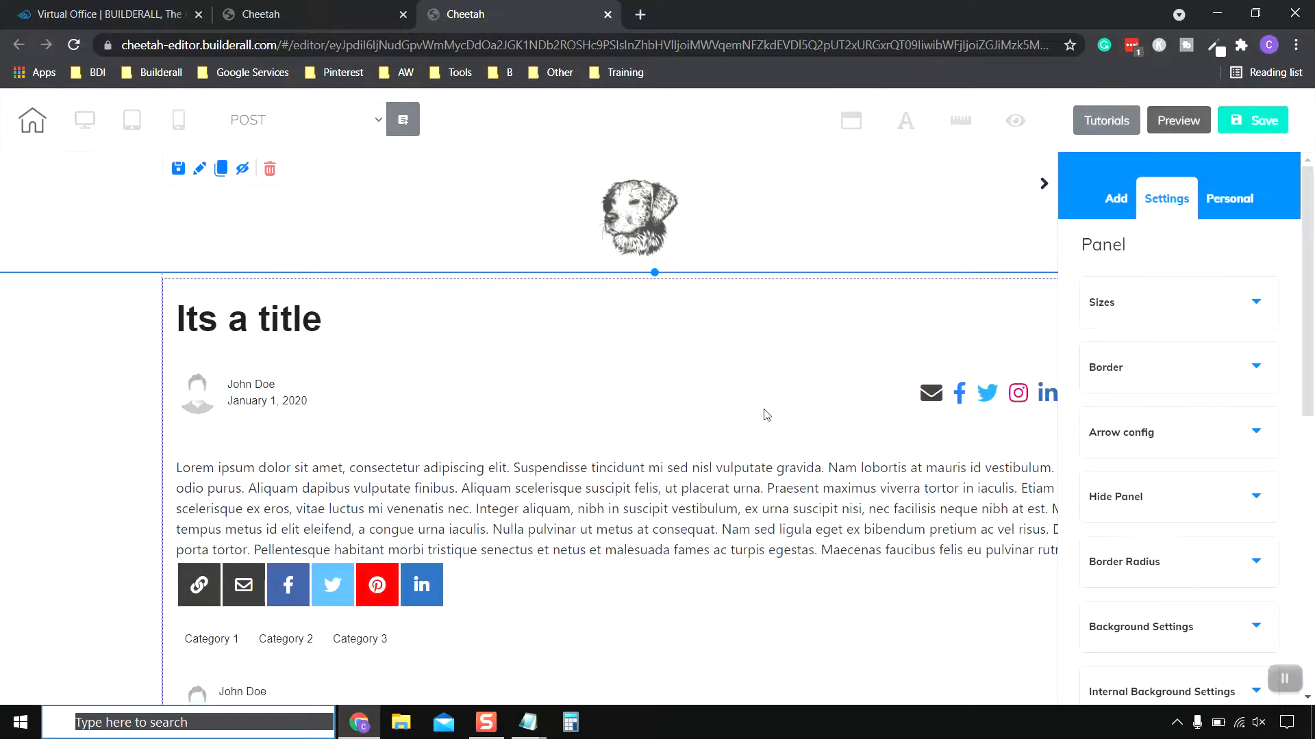